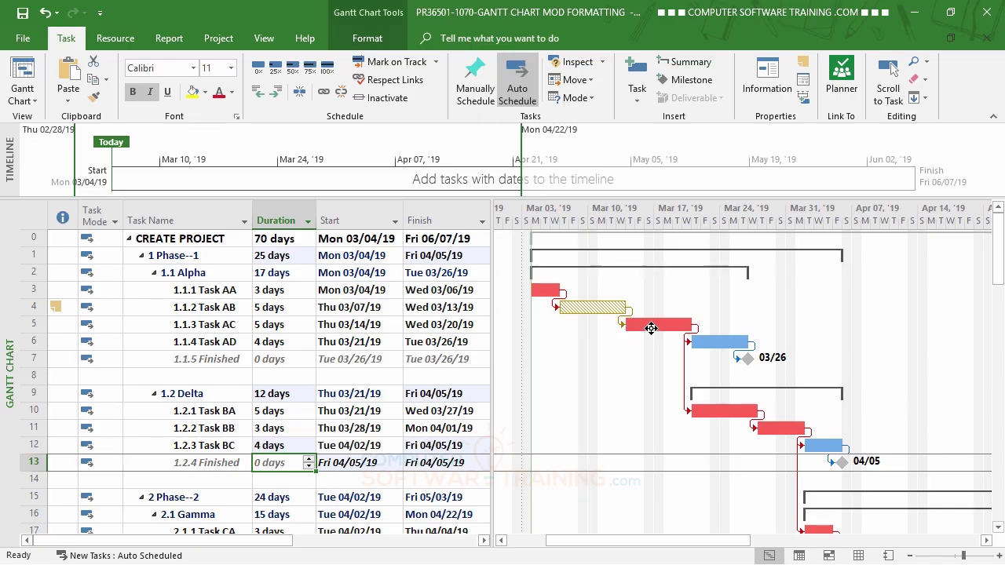
mouse_move(639, 328)
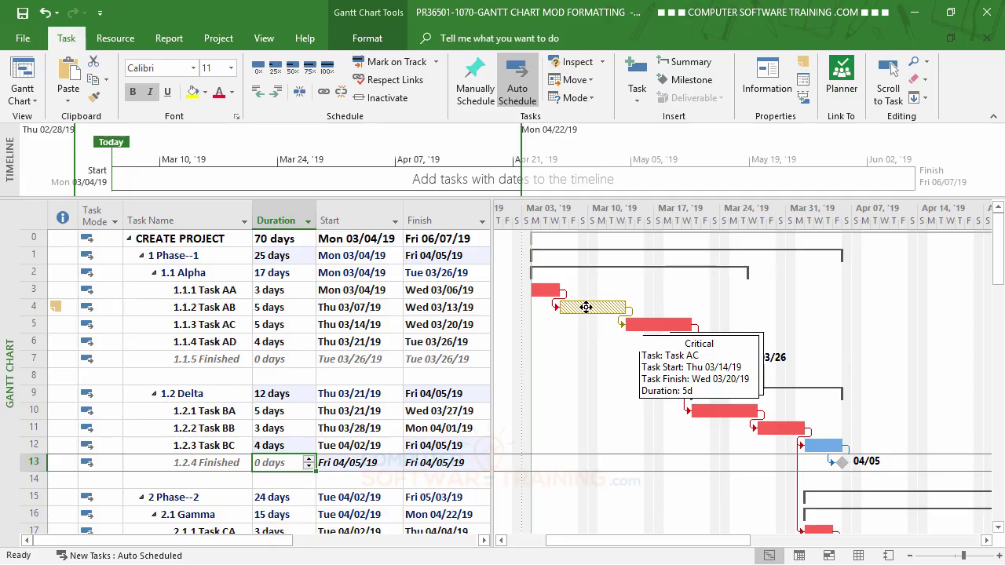
mouse_move(609, 310)
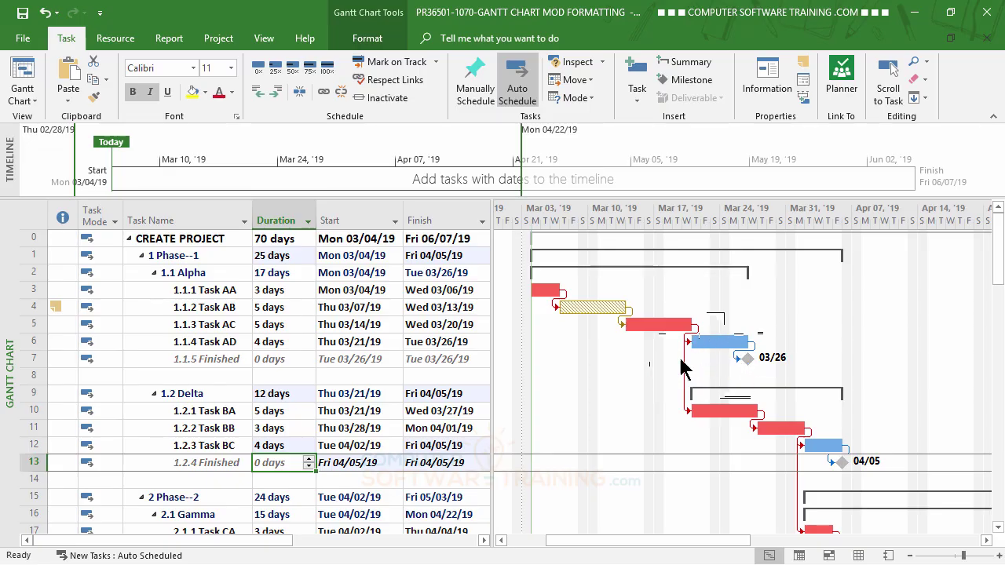
left_click(352, 376)
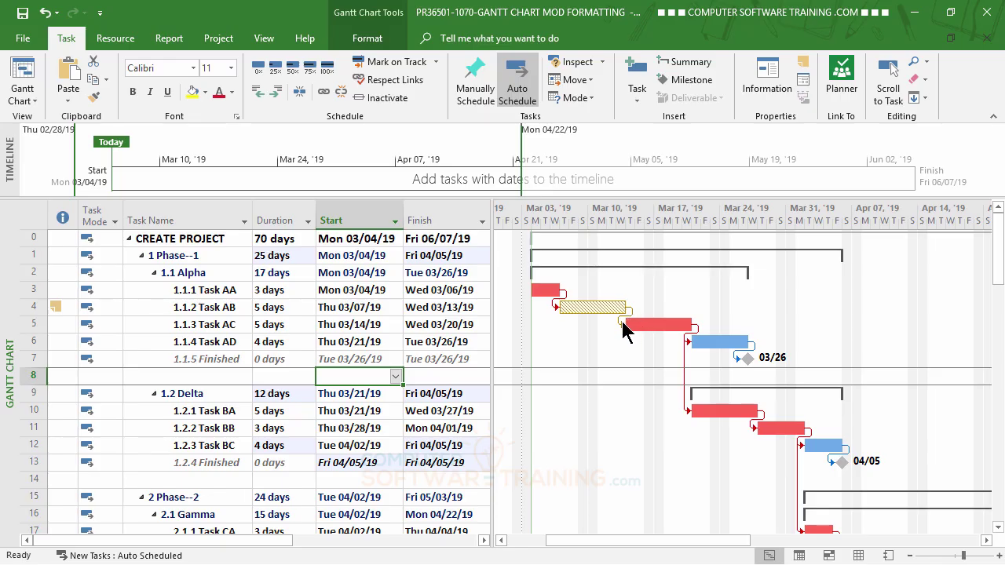
- Change the dependency from Task AB to Task AC to Start-to-Start (SS)
mouse_move(622, 324)
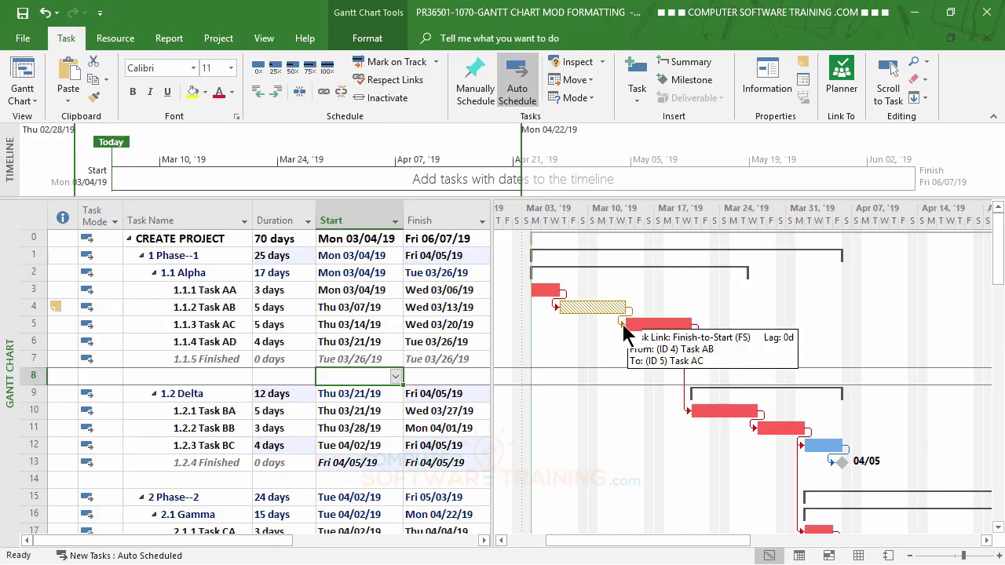
double_click(622, 325)
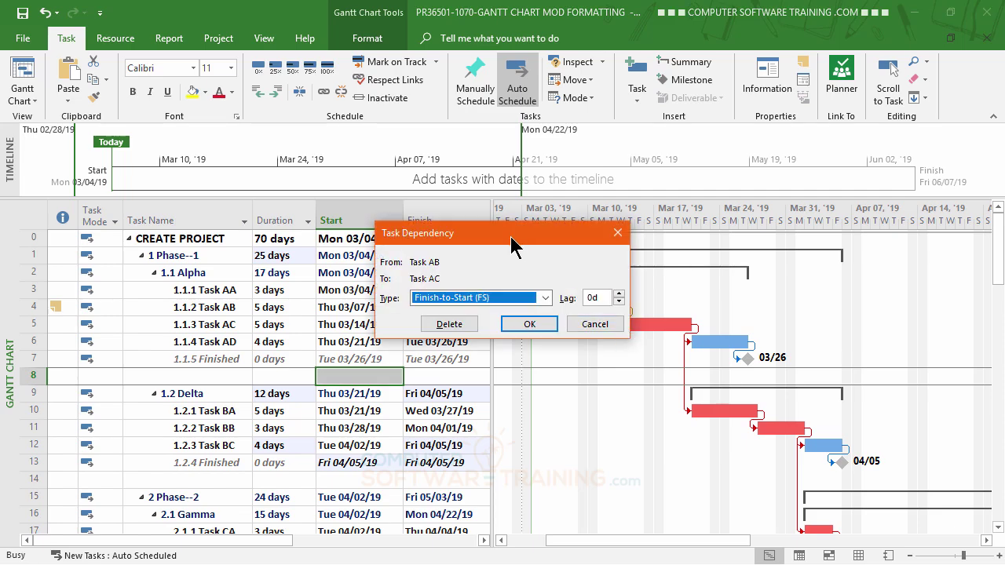
left_click_drag(510, 237, 584, 138)
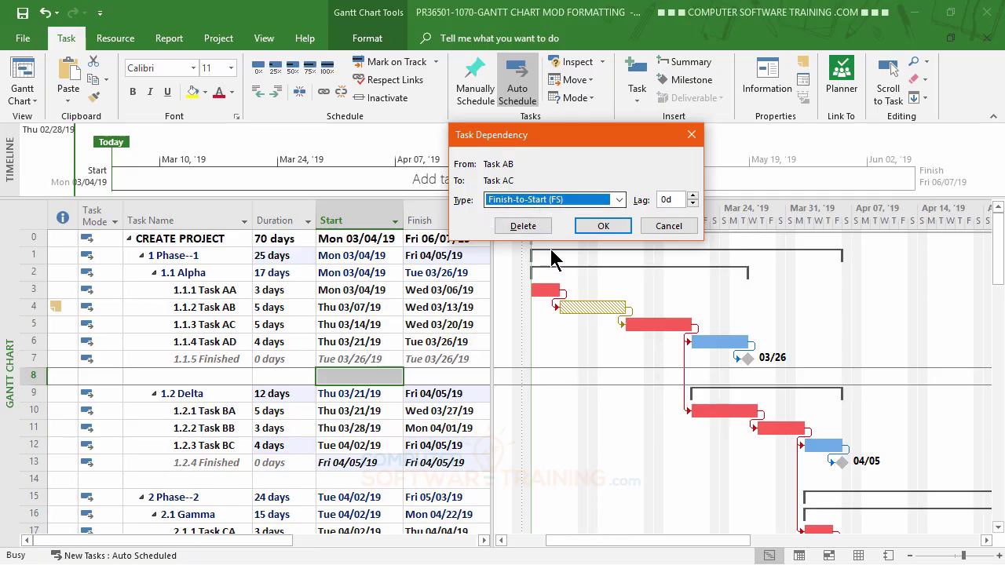
left_click(617, 201)
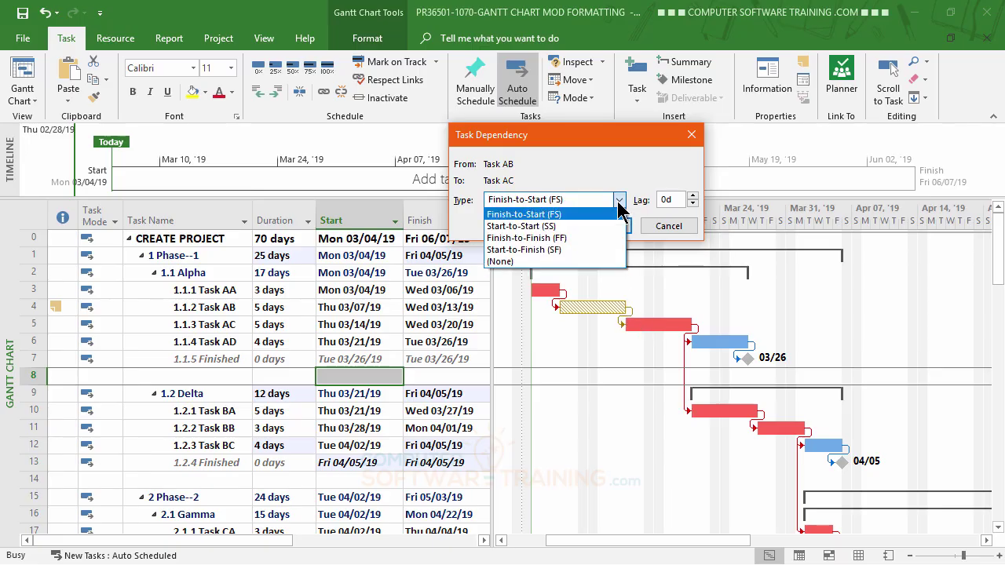
left_click(539, 228)
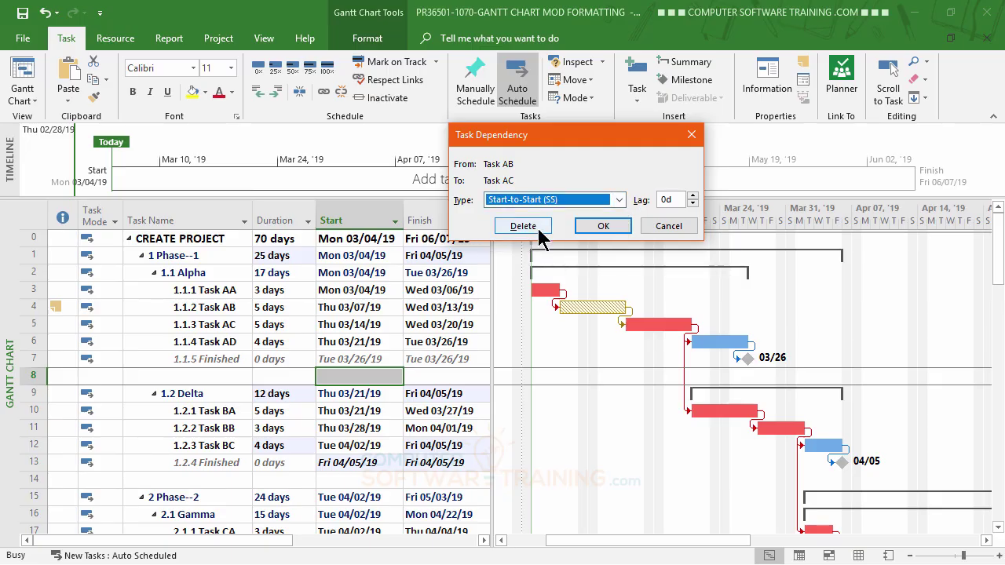
left_click(603, 226)
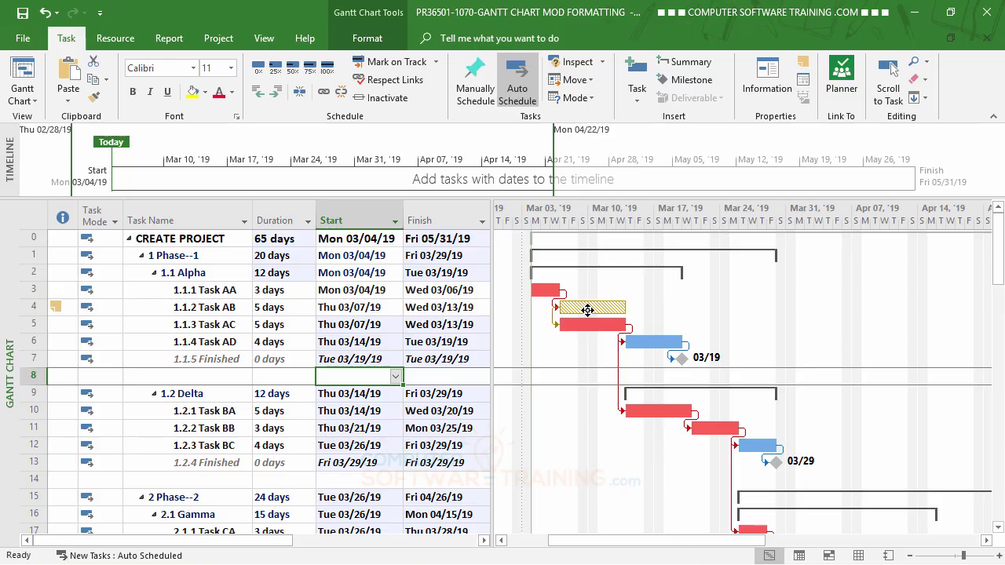
- Set the duration of Task AB to 9 days
mouse_move(587, 307)
left_click(269, 377)
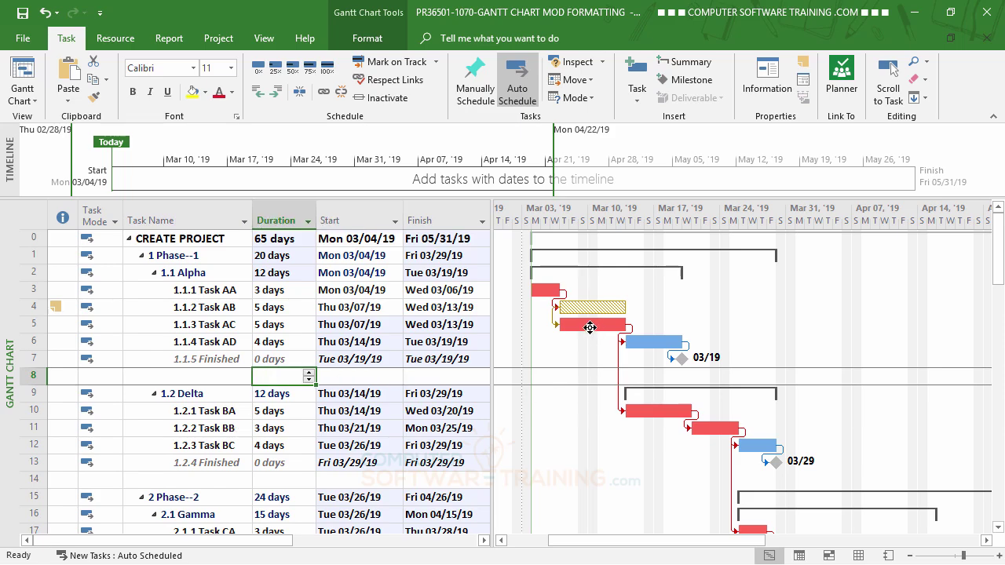
left_click(282, 312)
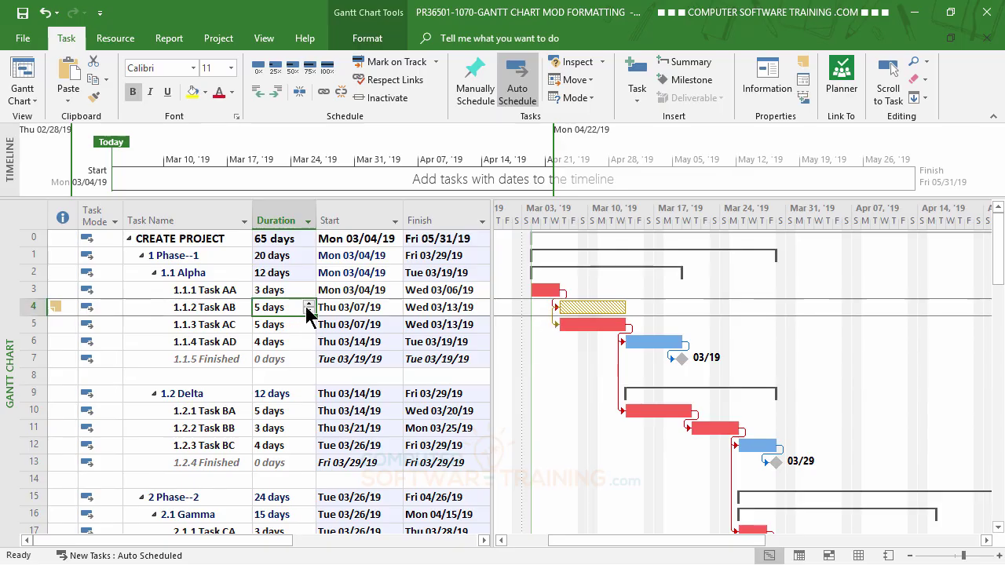
left_click(310, 303)
left_click(310, 303)
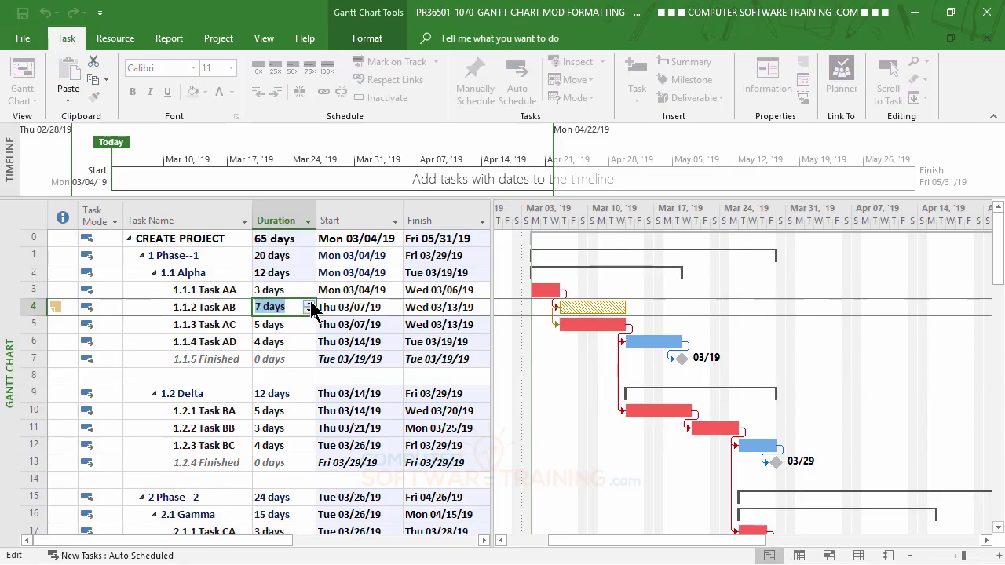
left_click(309, 303)
left_click(310, 303)
key("Return")
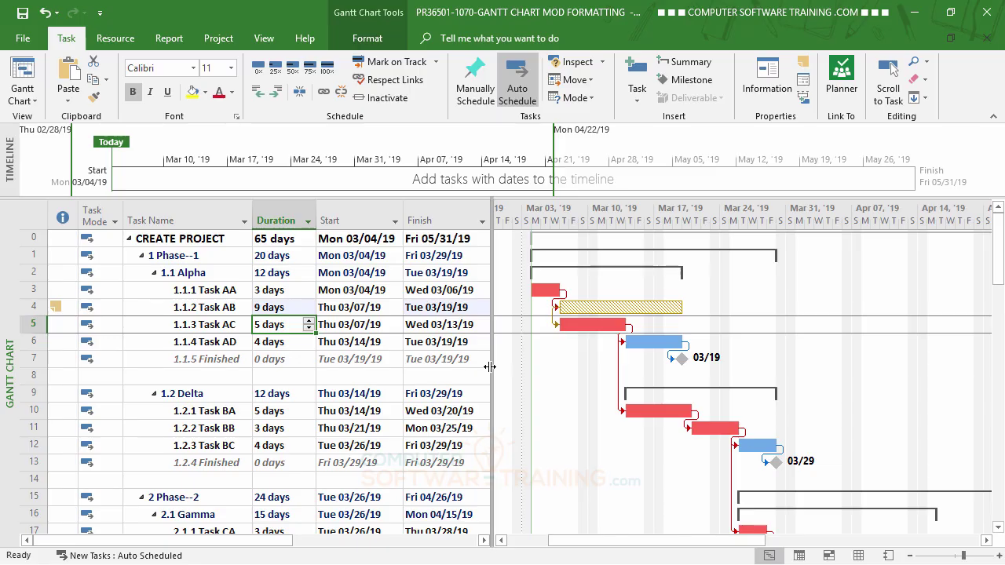
- Widen the task table to show the Predecessors column and link Task AB to Task AD as an additional predecessor
left_click_drag(490, 365, 549, 372)
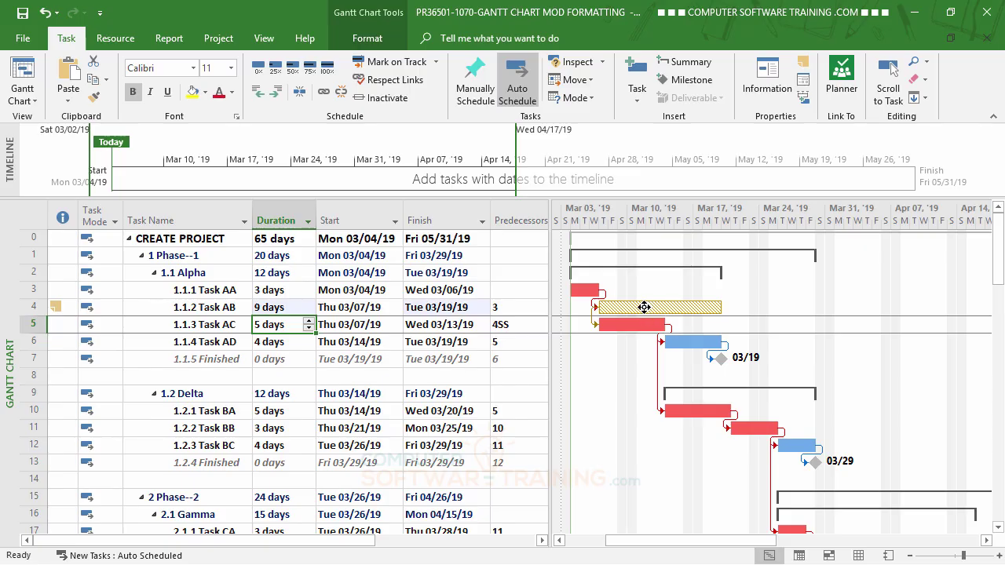
left_click_drag(644, 307, 686, 342)
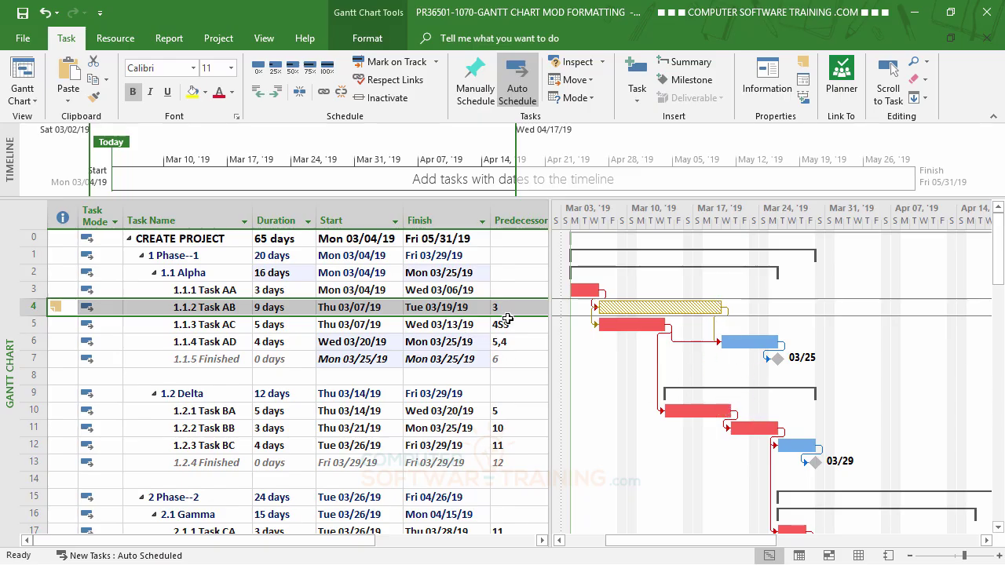
- Increase the duration of Task AB to 12 days
left_click(269, 307)
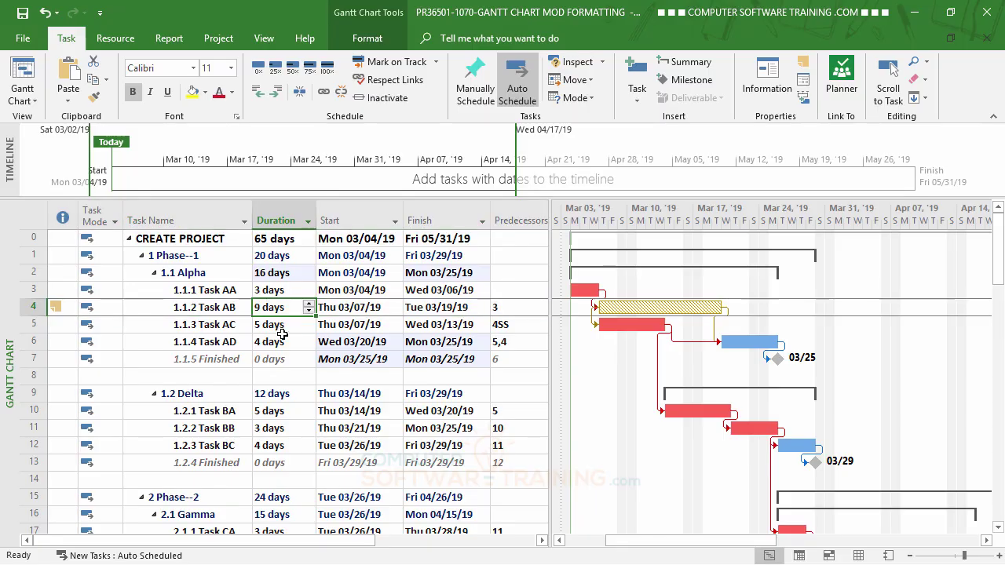
left_click(311, 303)
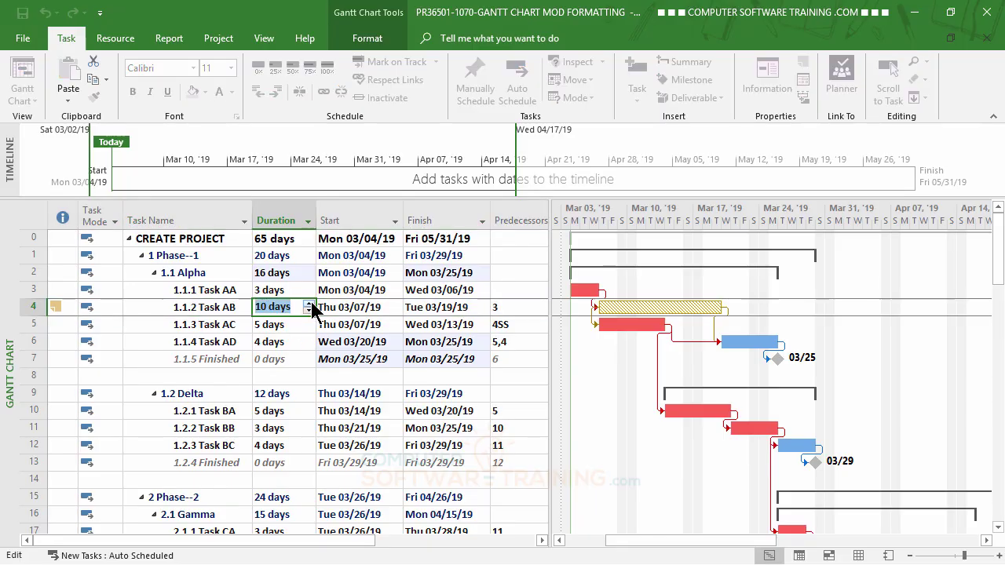
left_click(311, 303)
key("Return")
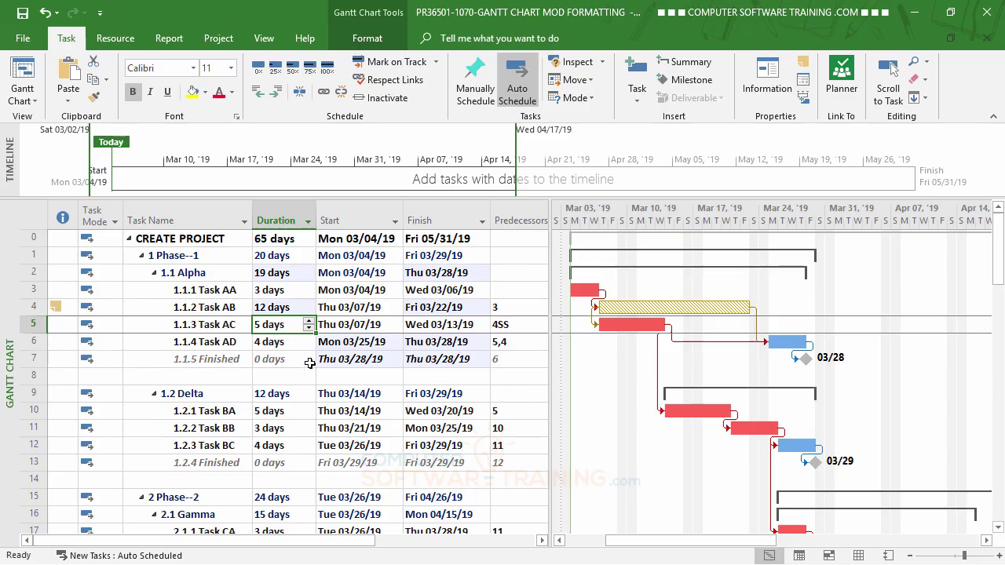
- Reduce the duration of Task AB to 5 days
left_click(272, 309)
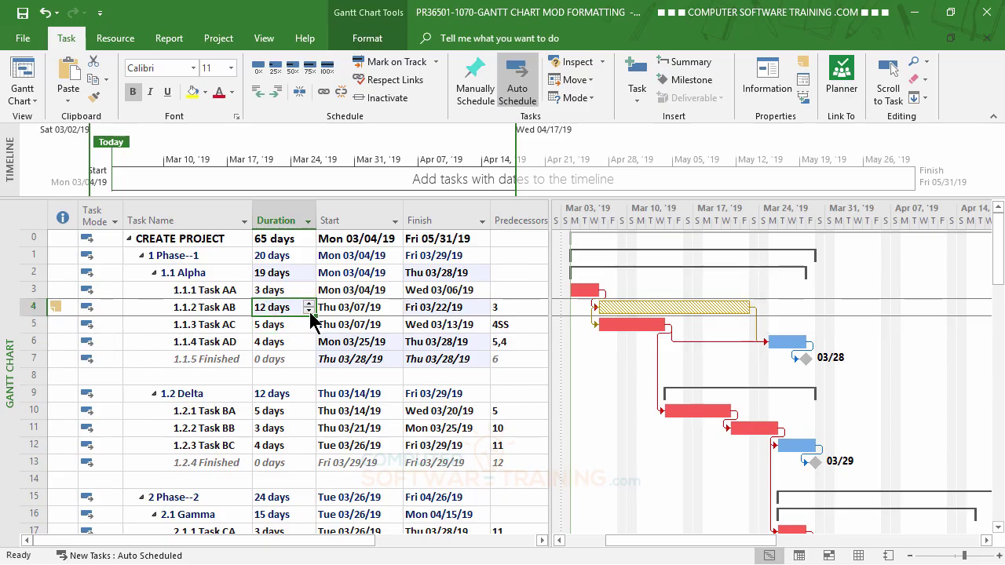
left_click(309, 312)
left_click(309, 311)
left_click(309, 311)
left_click(309, 311)
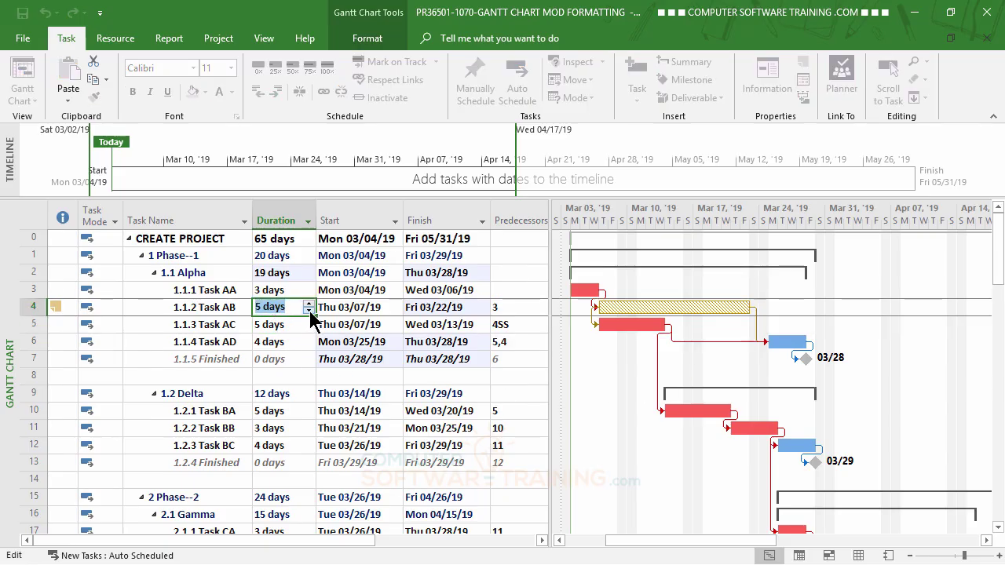
key("Return")
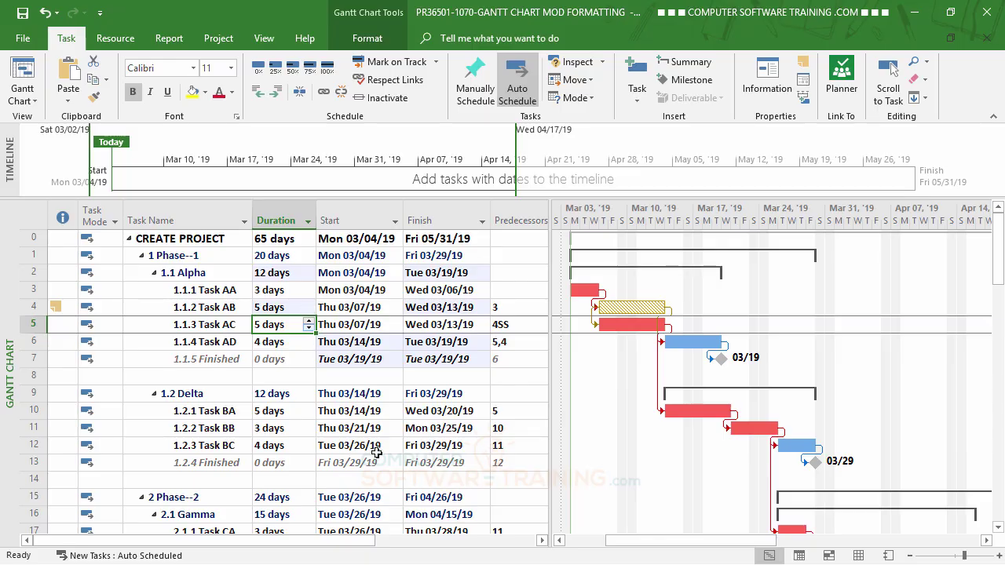
- Change the dependency from Task BA to Task BB to Start-to-Start (SS)
scroll(635, 460, "down", 1)
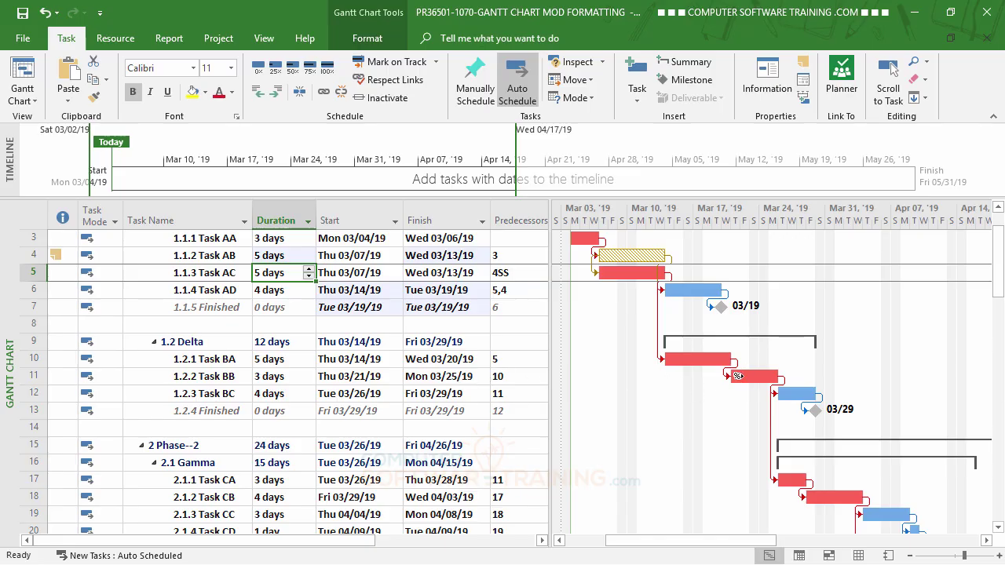
mouse_move(734, 380)
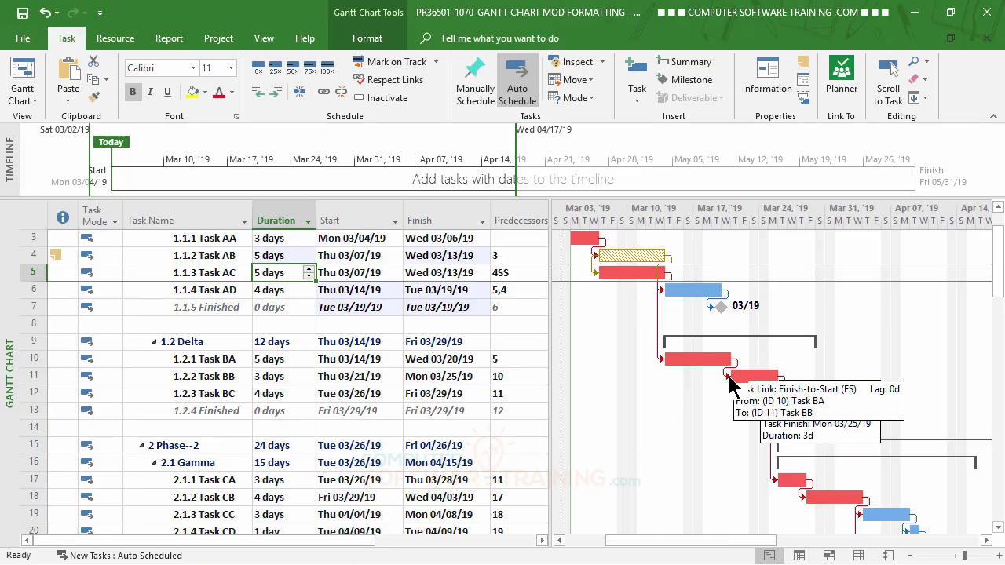
double_click(729, 378)
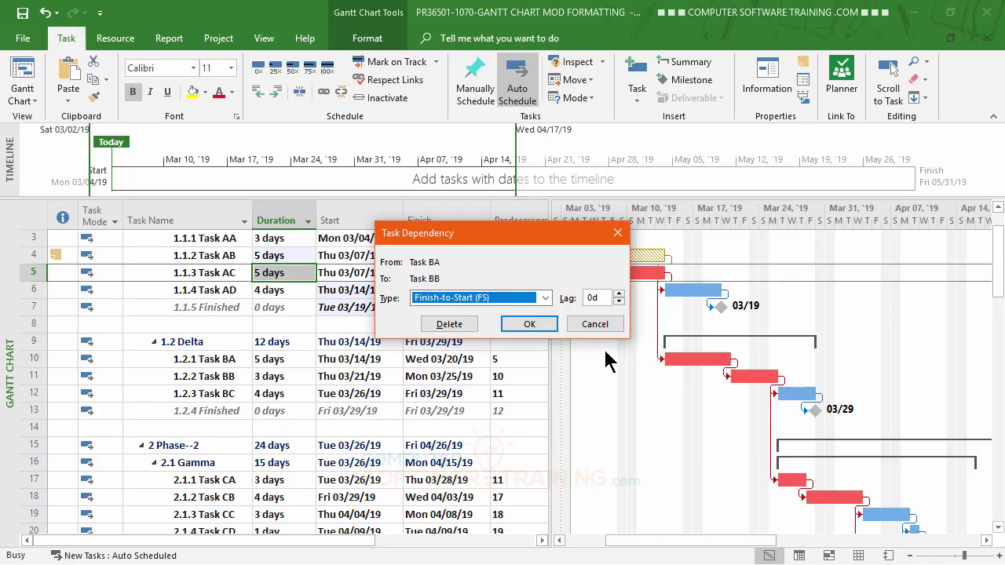
left_click(545, 299)
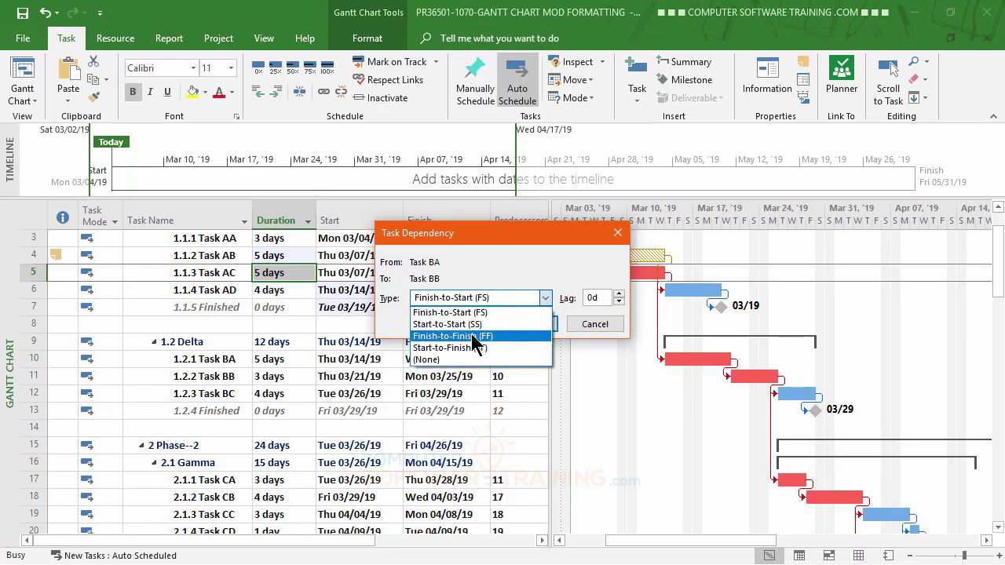
left_click(464, 325)
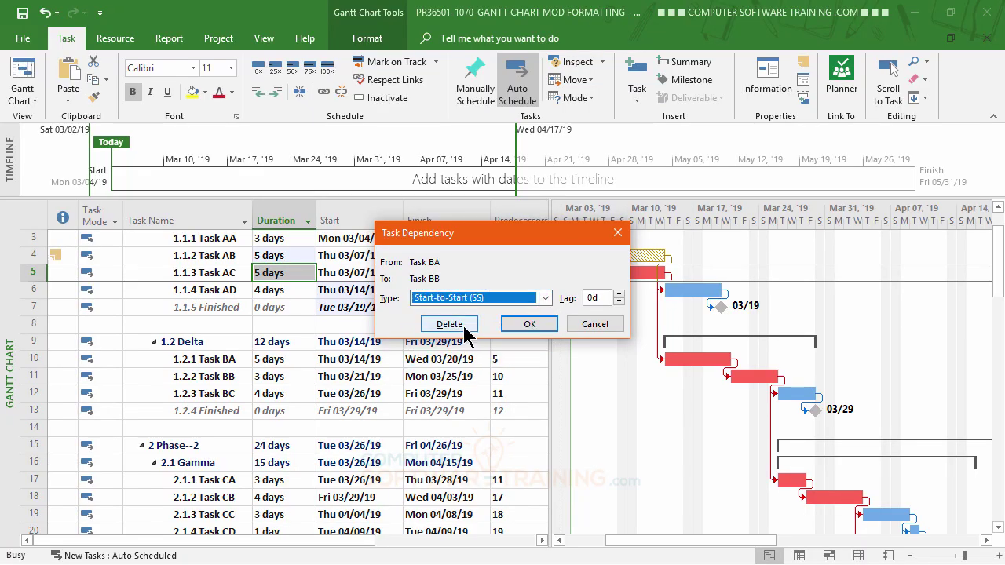
left_click(529, 325)
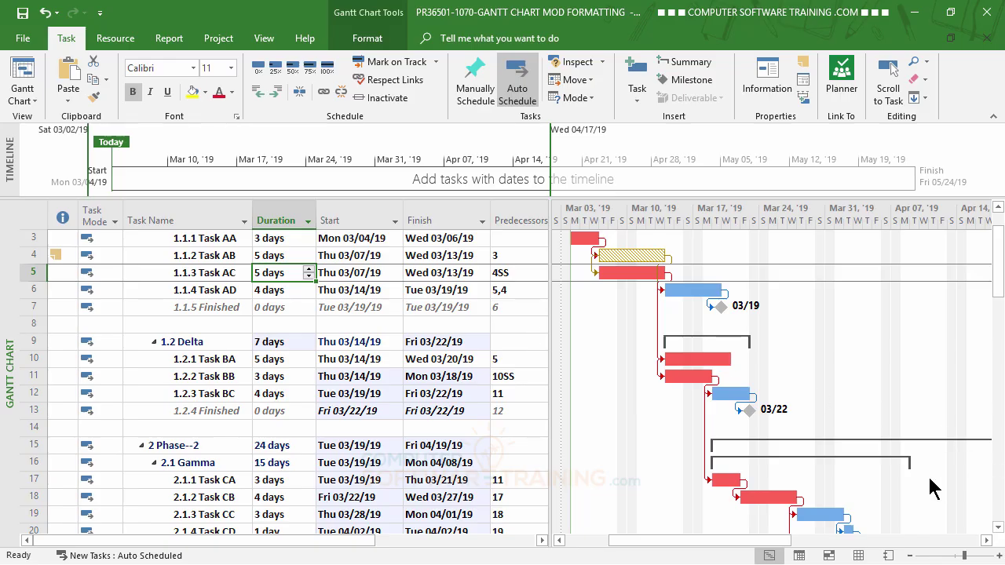
- Link Task BA to Task BC in the Gantt chart as an additional predecessor
mouse_move(703, 369)
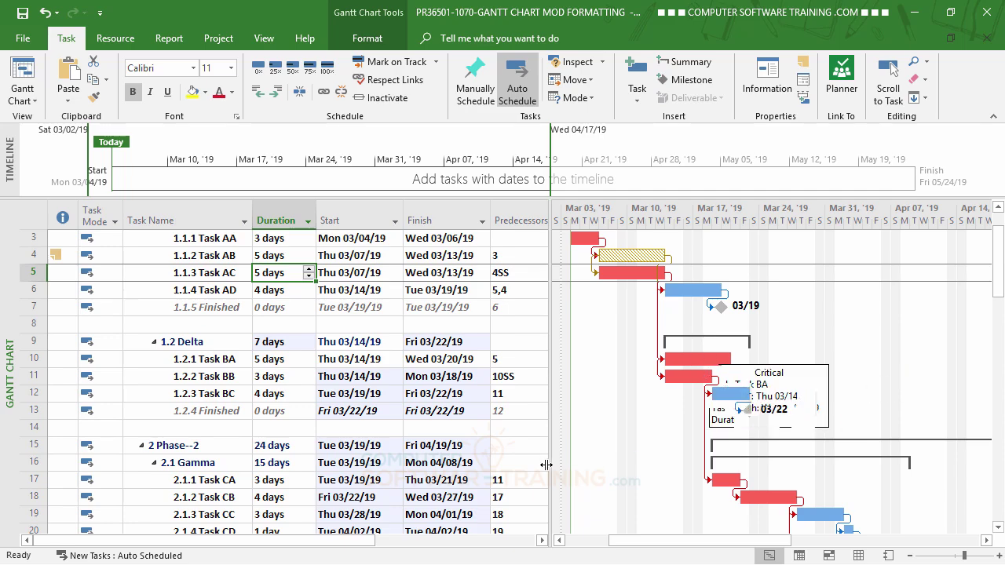
left_click(351, 428)
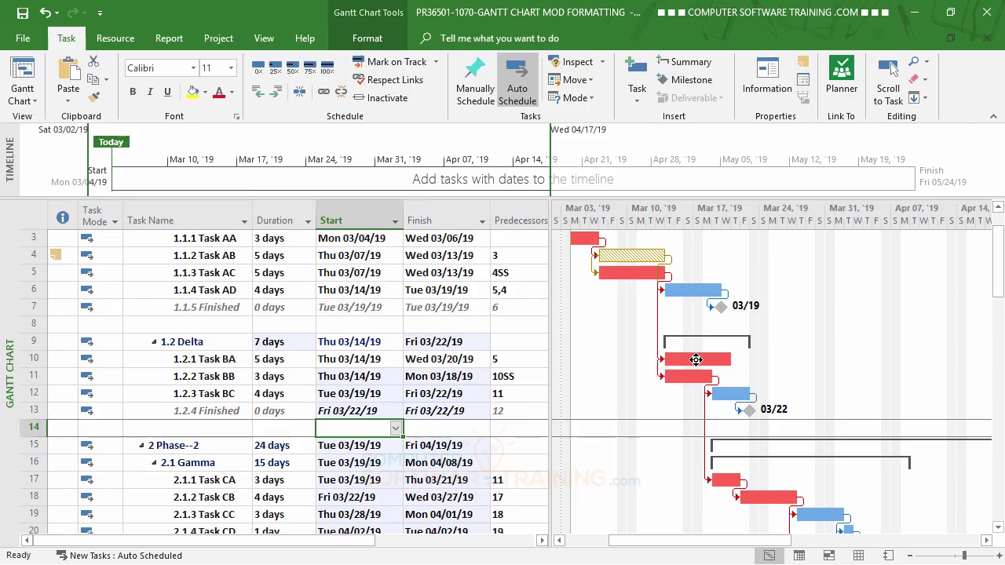
left_click_drag(696, 359, 731, 396)
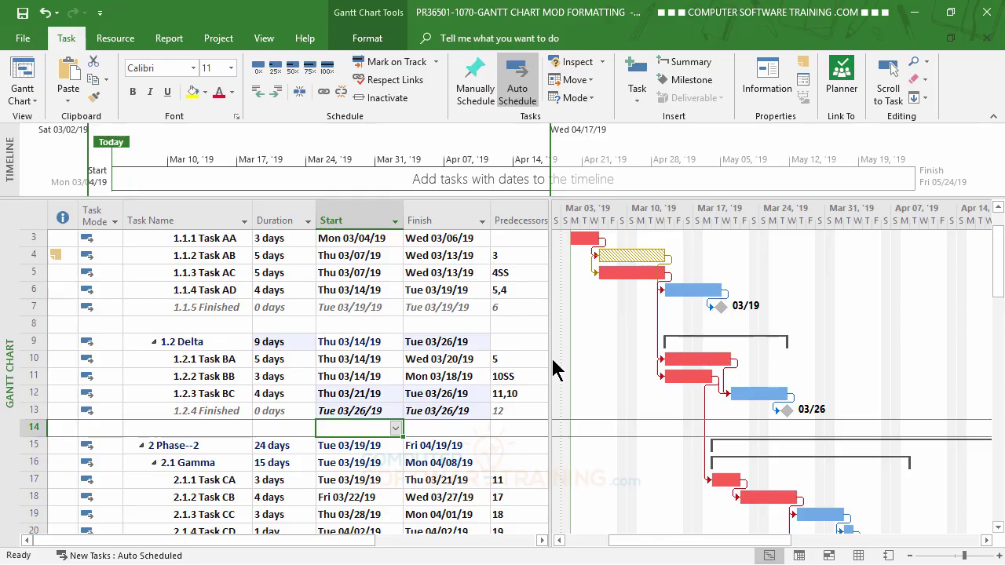
- Set the duration of Task BA to 8 days
left_click(284, 358)
left_click(308, 355)
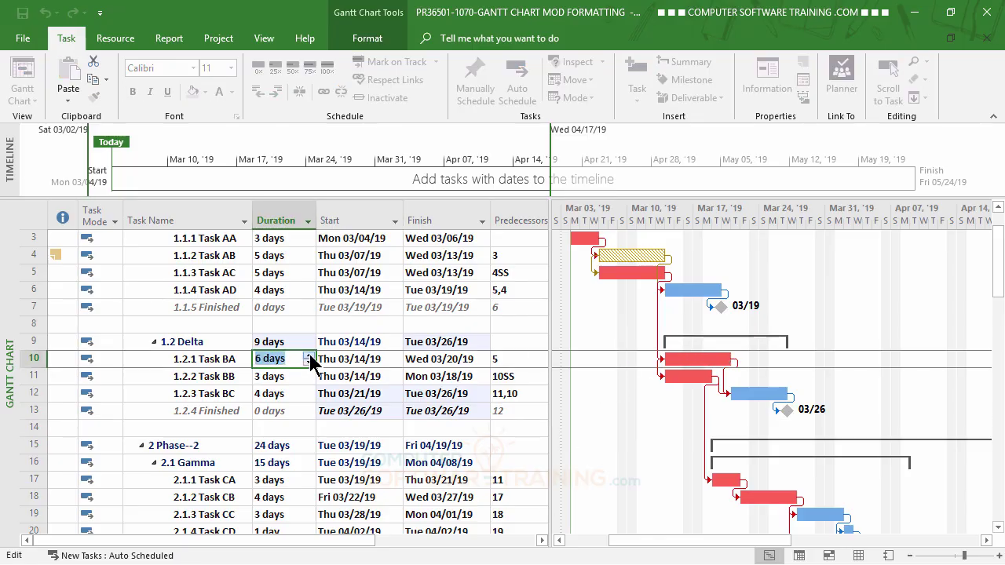
key("Return")
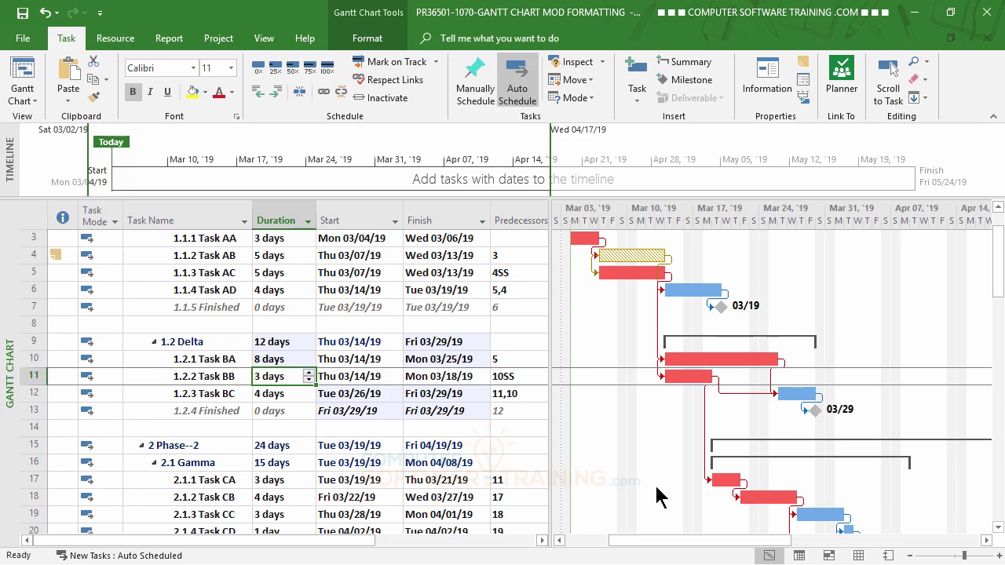
- Change the dependency from Task CA to Task CB to Finish-to-Finish (FF)
scroll(464, 446, "down", 3)
scroll(464, 445, "down", 1)
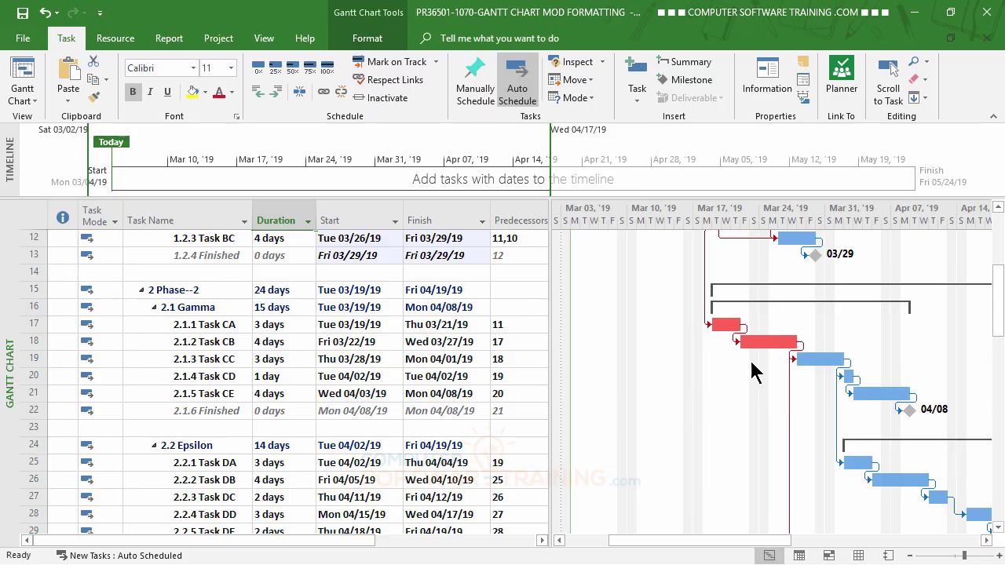
scroll(445, 407, "up", 3)
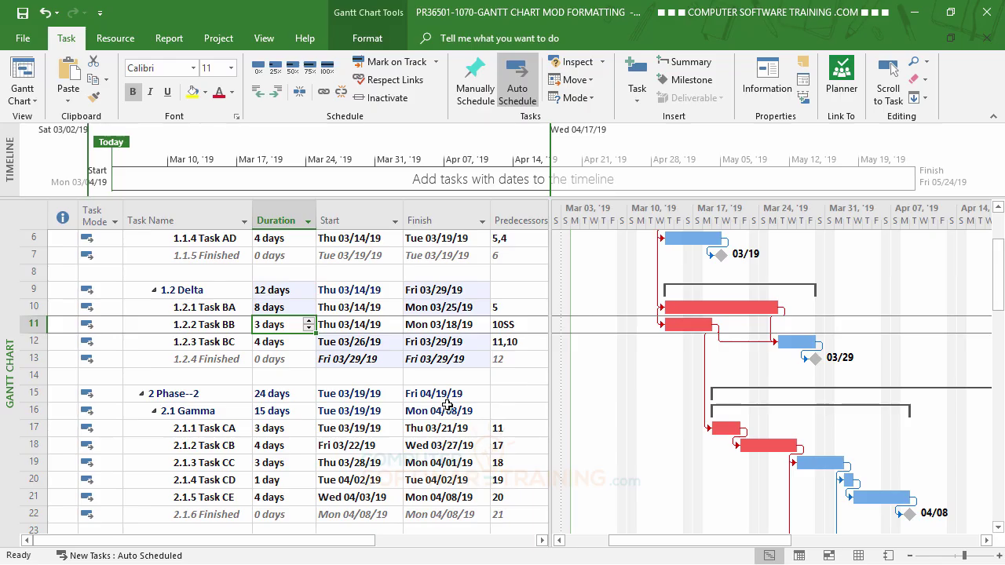
double_click(747, 445)
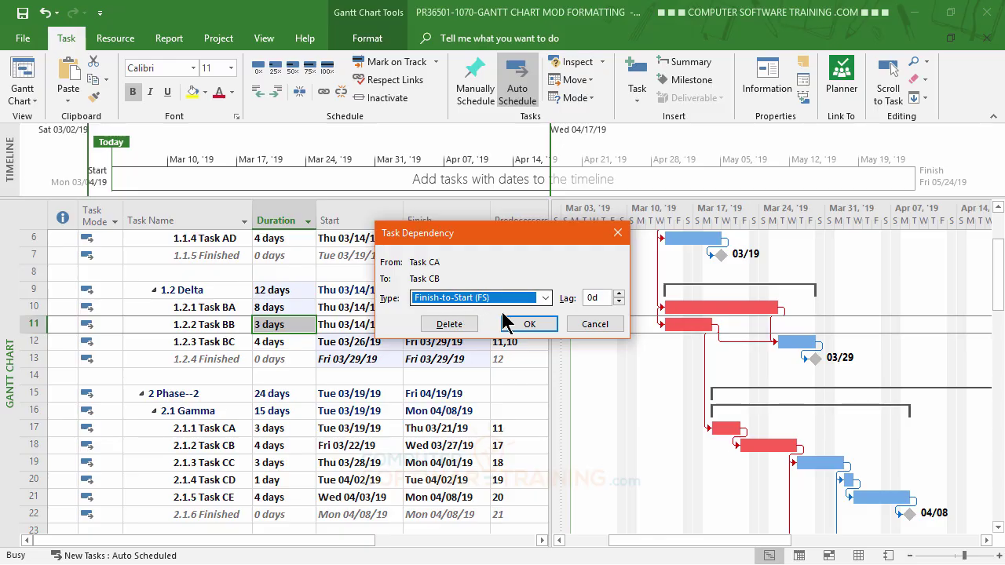
left_click(545, 300)
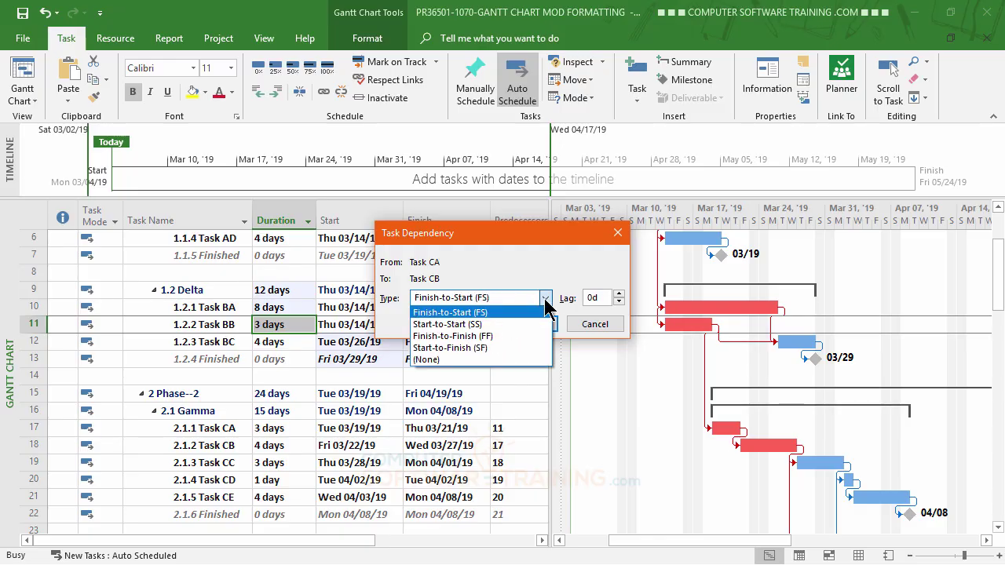
left_click(484, 336)
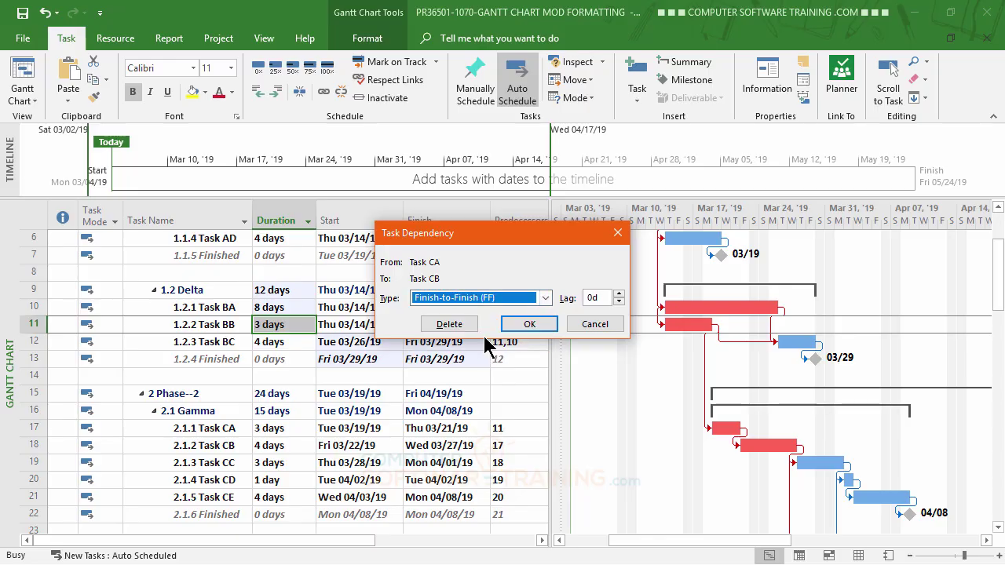
left_click(529, 324)
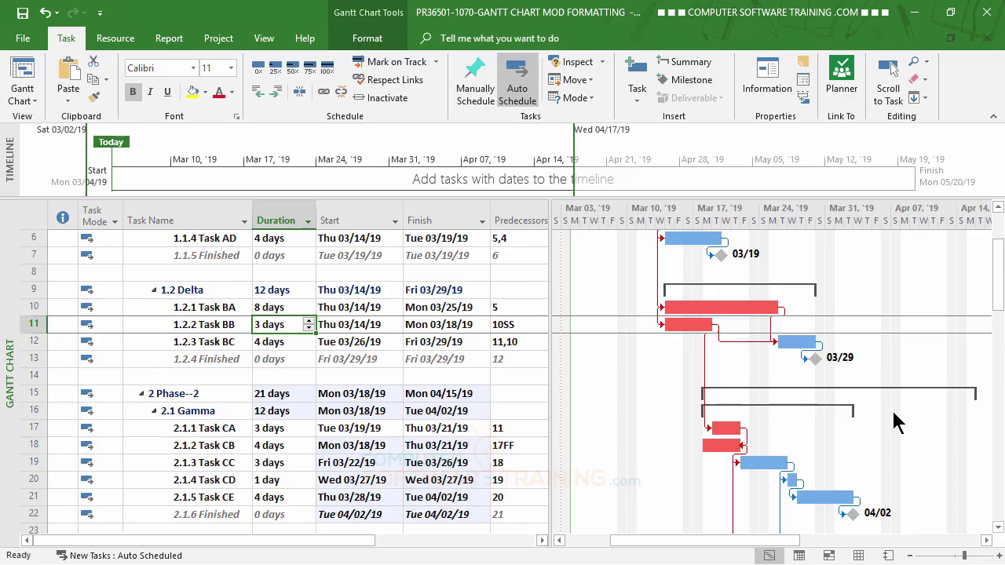
- Set the duration of Task CB to 8 days
scroll(863, 430, "down", 2)
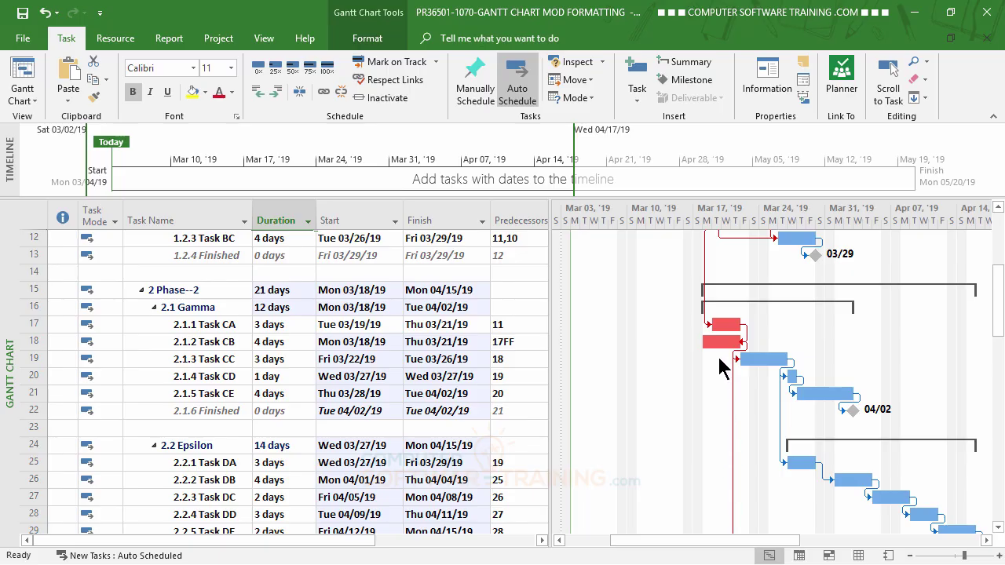
mouse_move(720, 329)
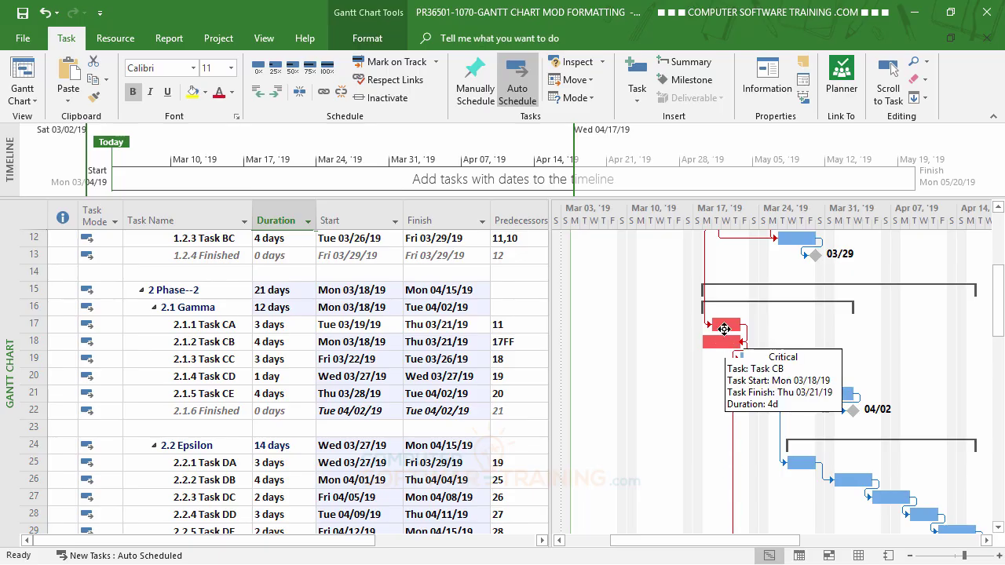
left_click(275, 342)
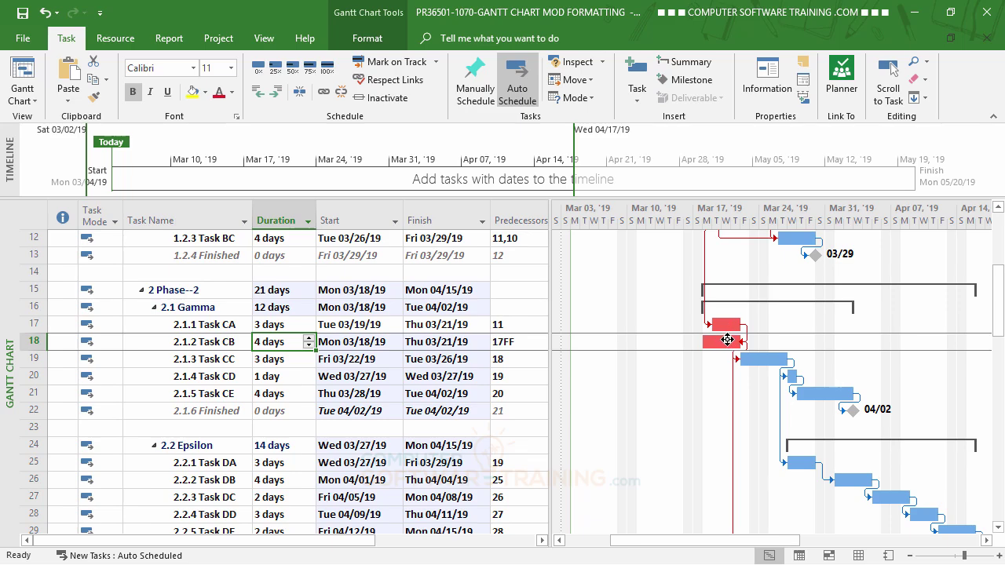
type("4")
double_click(309, 340)
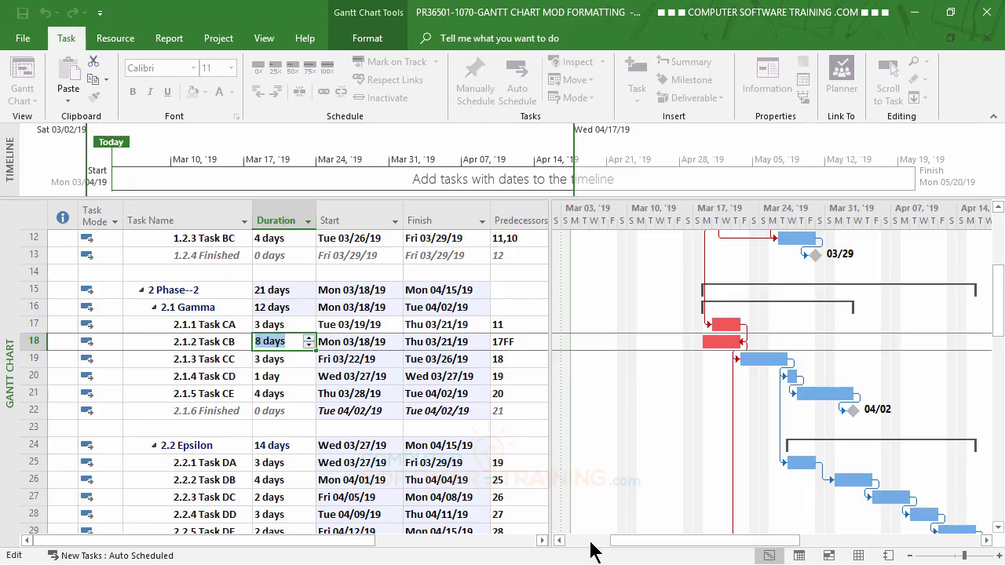
key("Return")
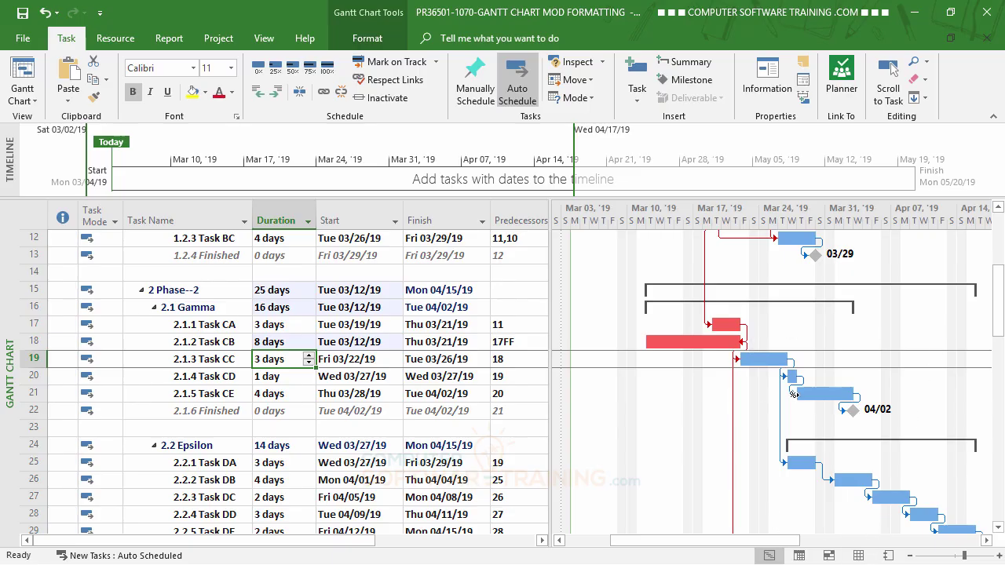
- Set the duration of Task CB to 6 days and select its predecessor entry
left_click(281, 348)
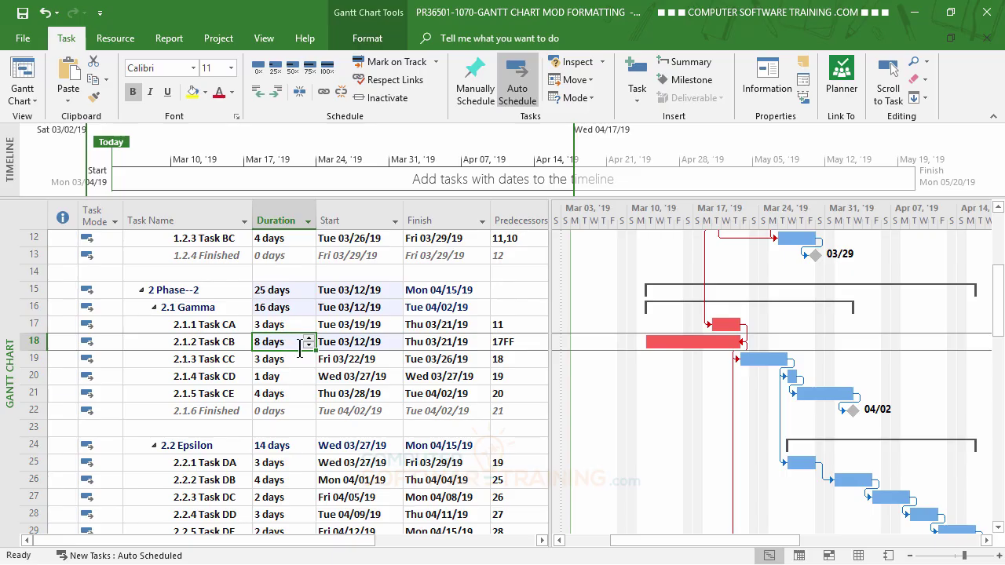
left_click(309, 345)
left_click(310, 346)
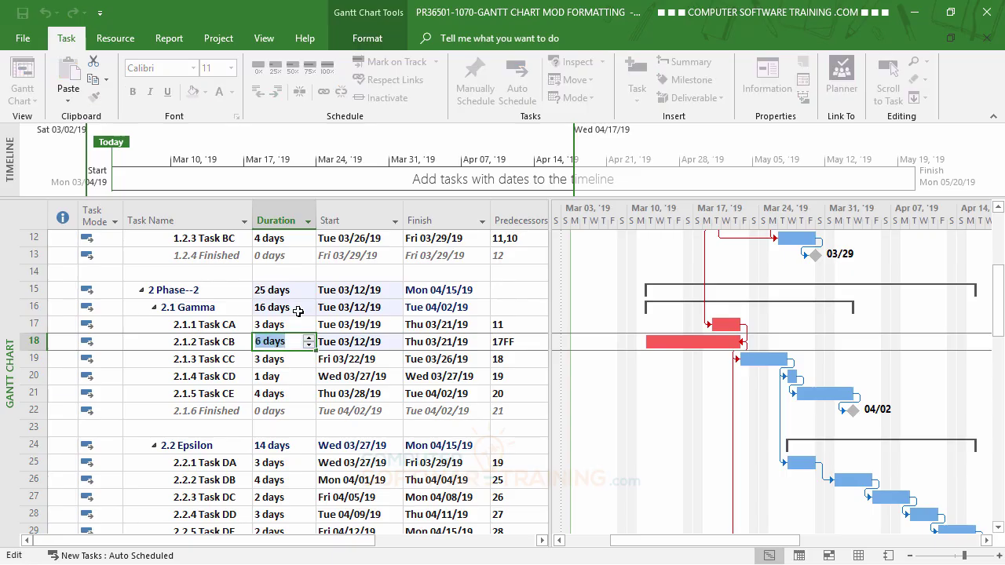
key("Return")
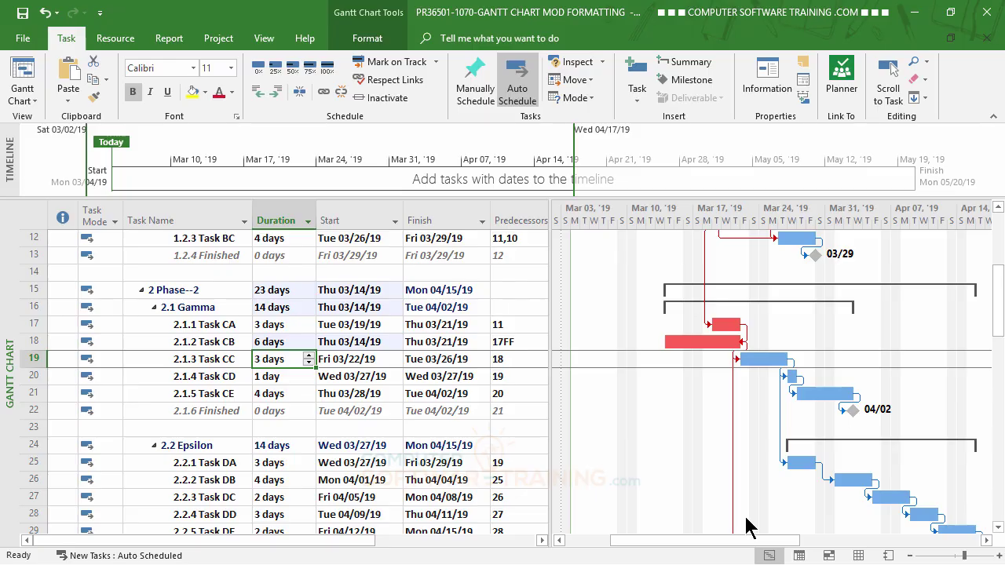
left_click(518, 343)
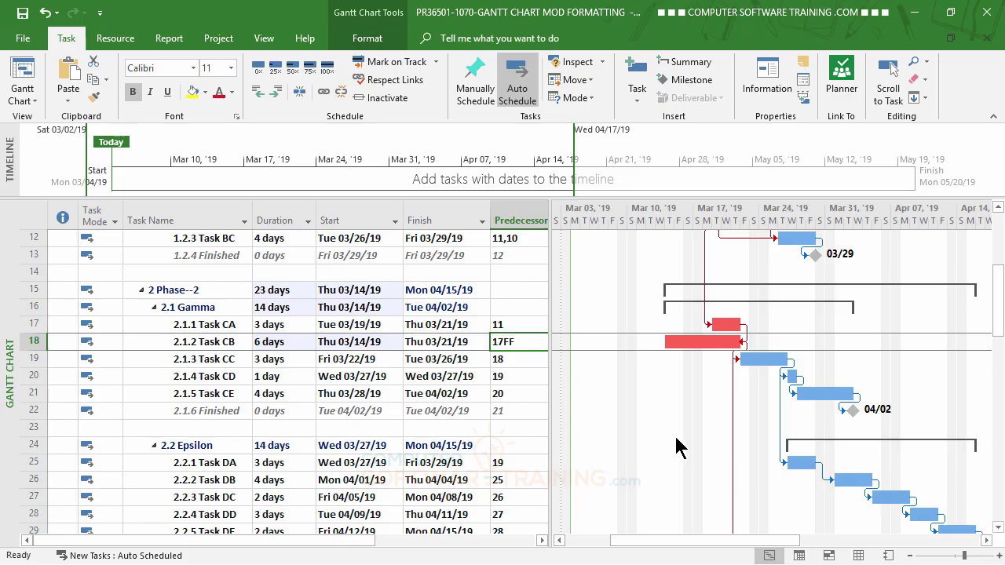
- Add a lag of 2 days to the dependency from Task EA to Task EB and widen the task table to show the full Predecessors column
scroll(676, 444, "down", 3)
scroll(673, 435, "down", 3)
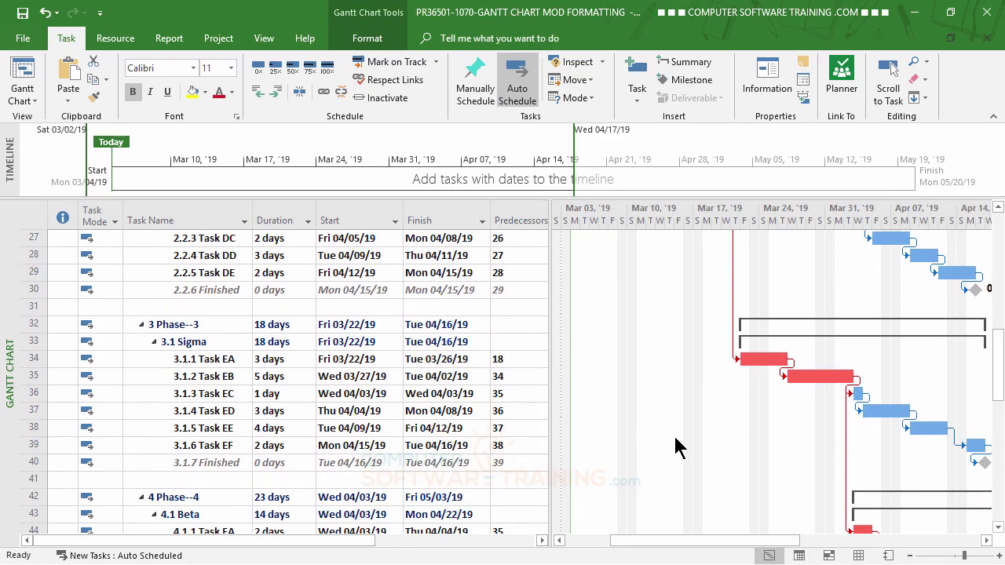
left_click_drag(741, 544, 788, 544)
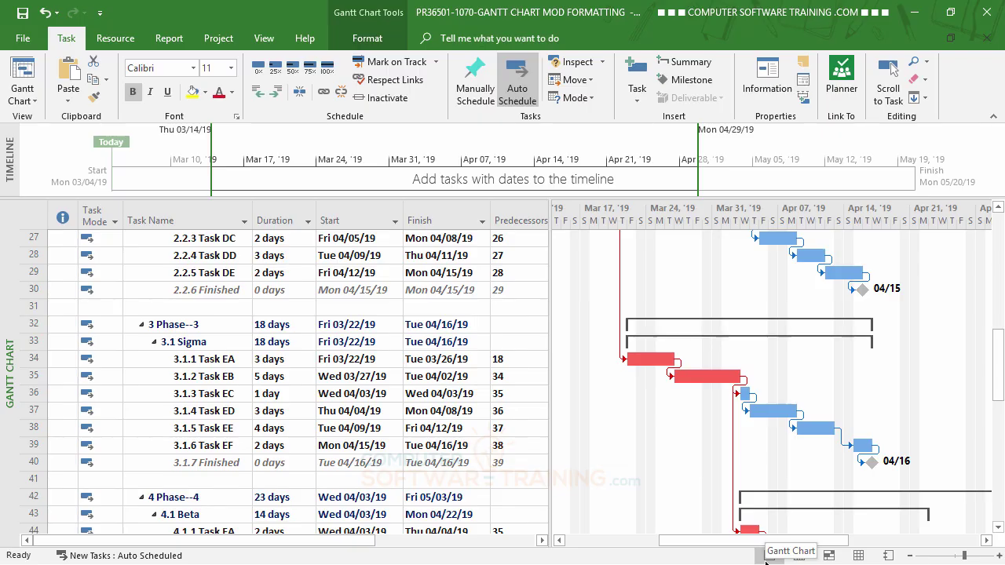
left_click(227, 361)
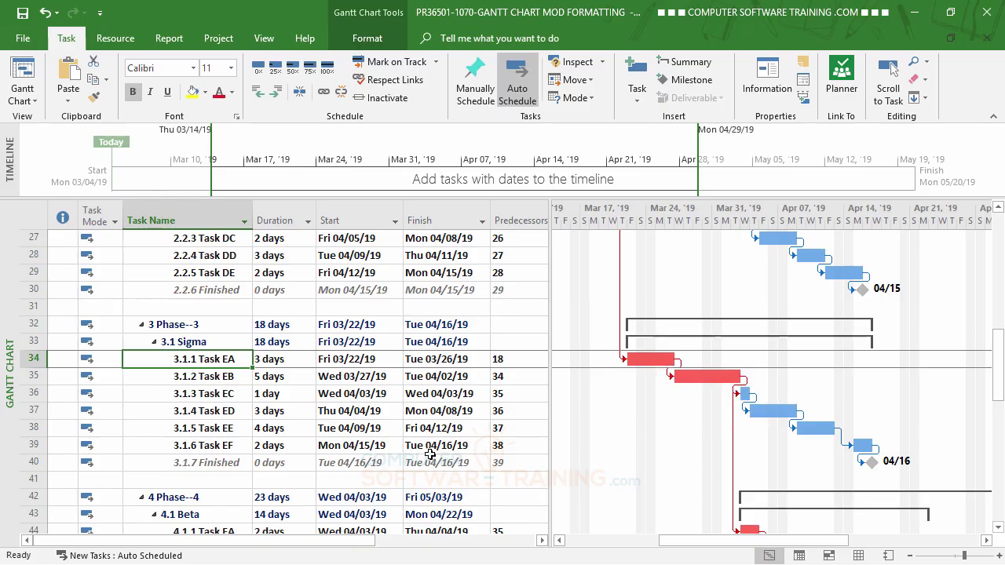
left_click(299, 428)
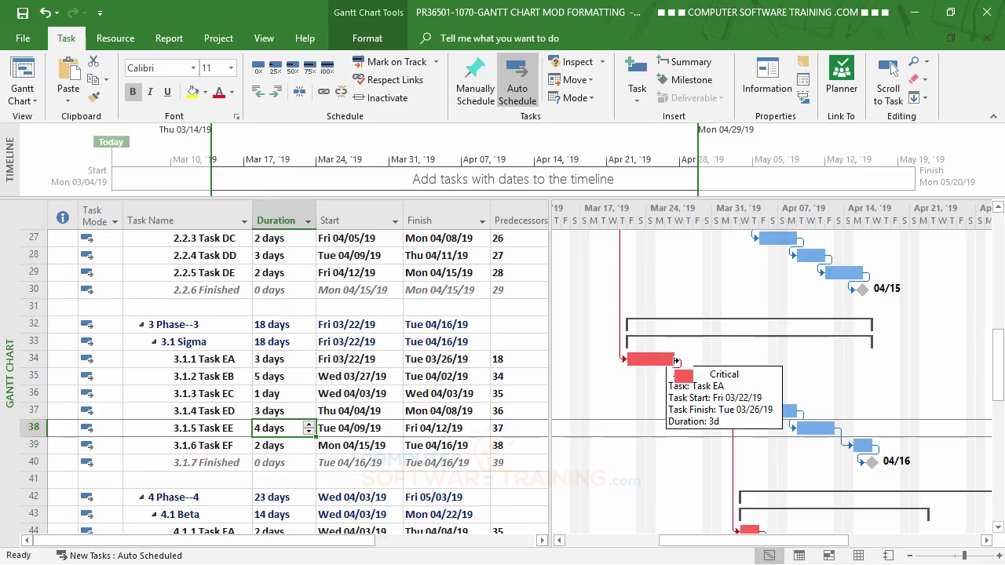
left_click(344, 479)
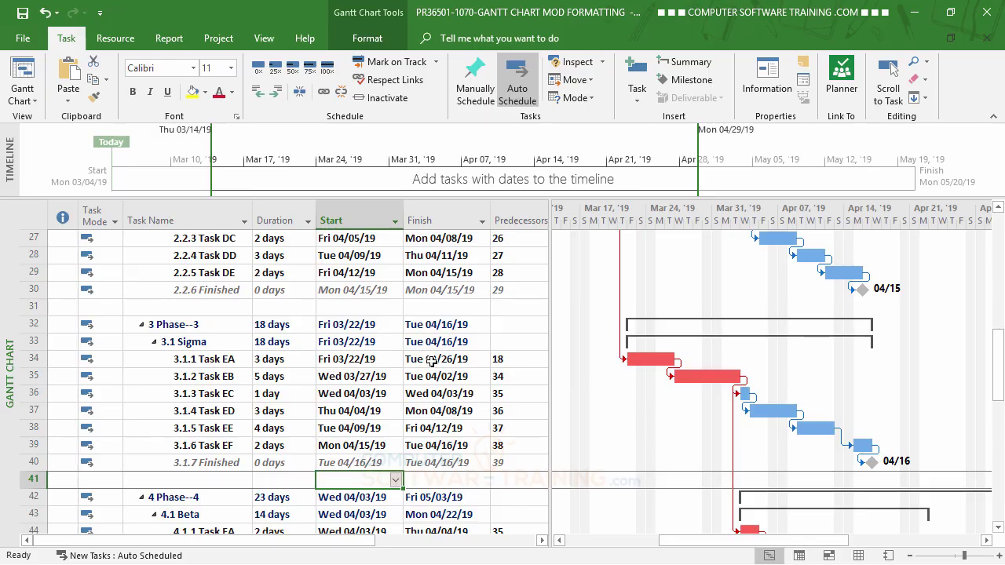
left_click(292, 359)
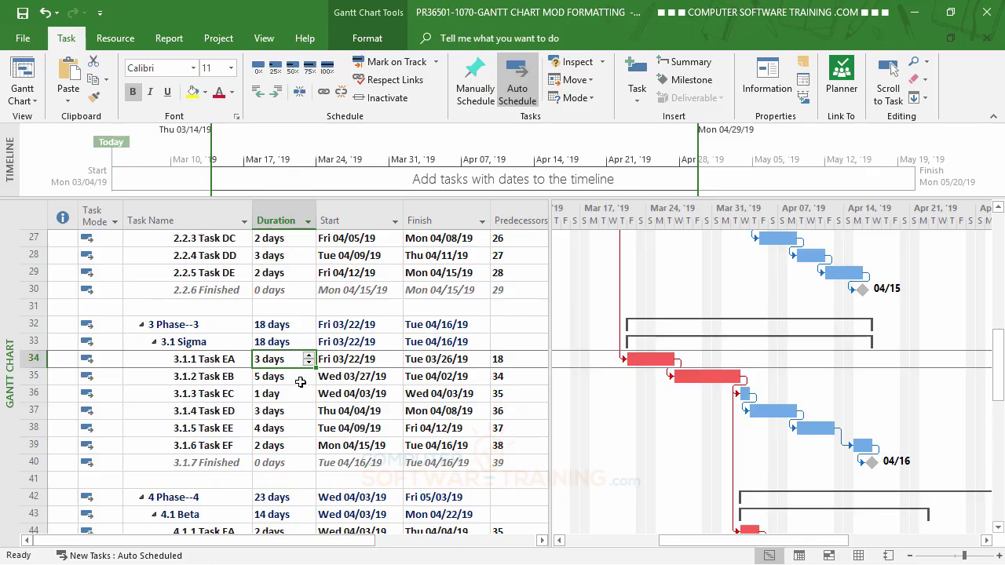
left_click(300, 381)
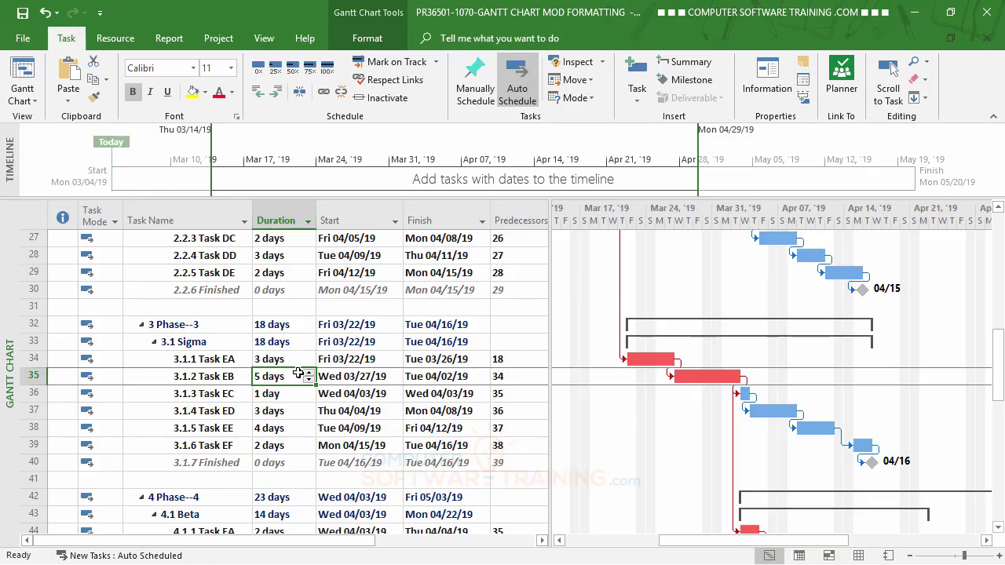
left_click(297, 358)
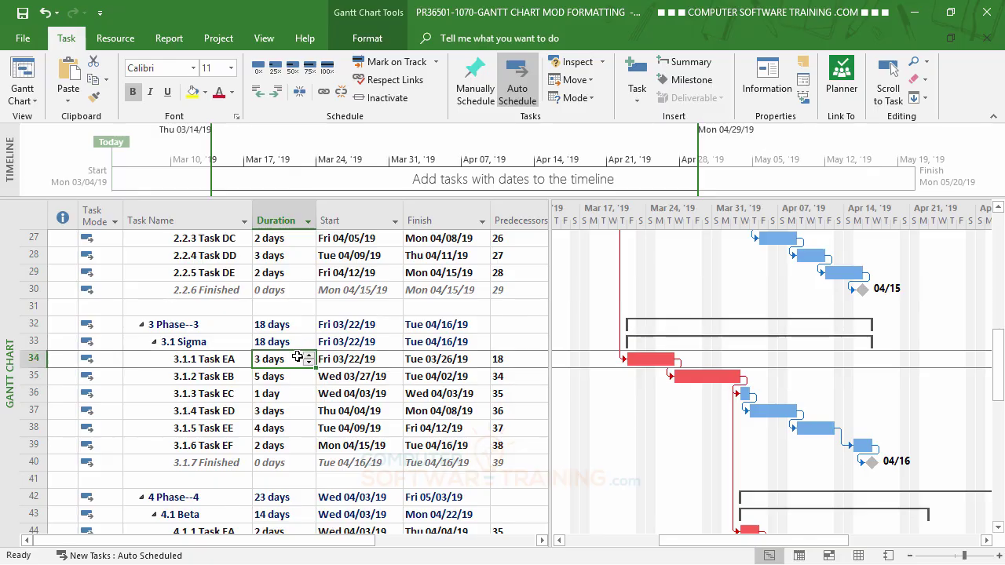
double_click(679, 369)
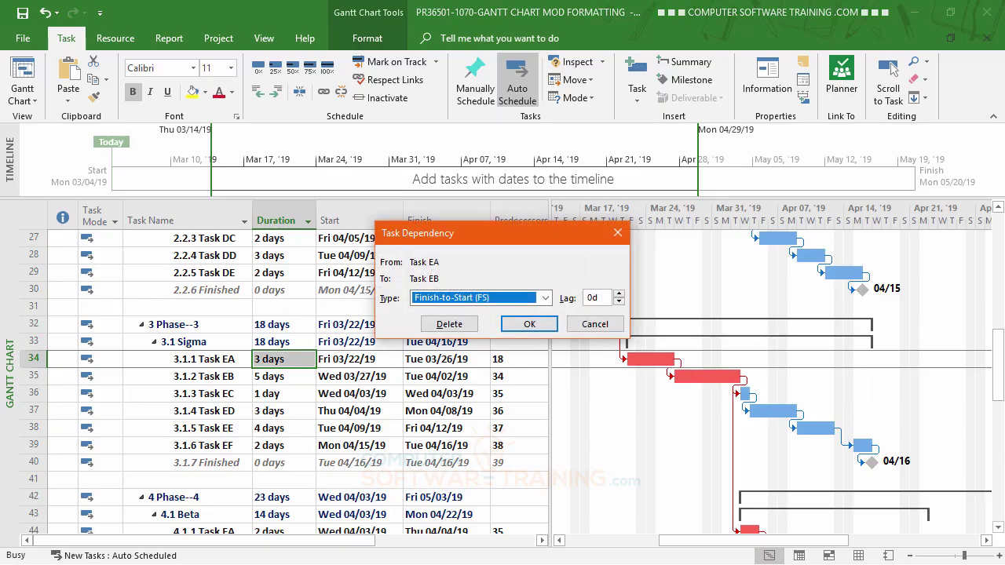
left_click(620, 295)
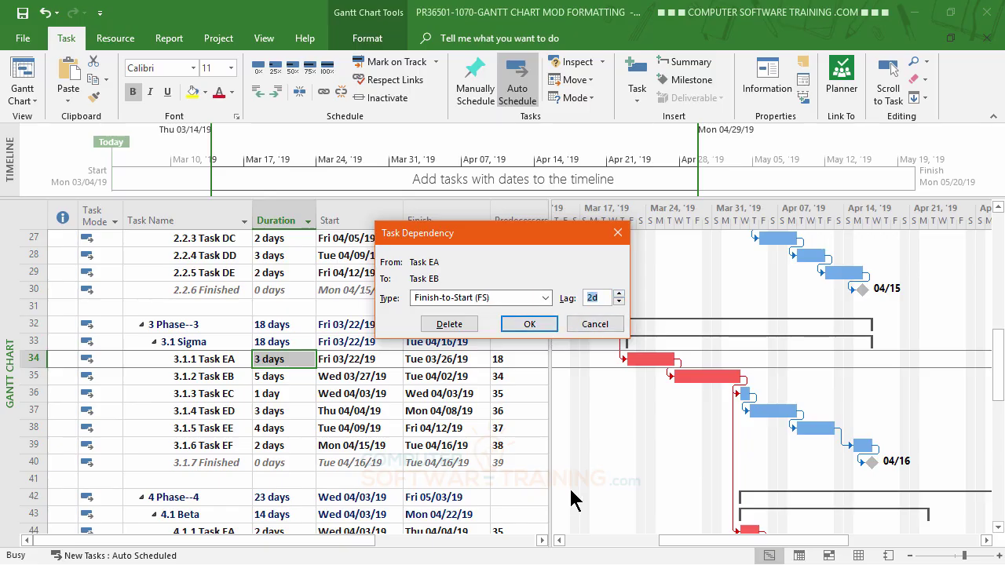
left_click(536, 326)
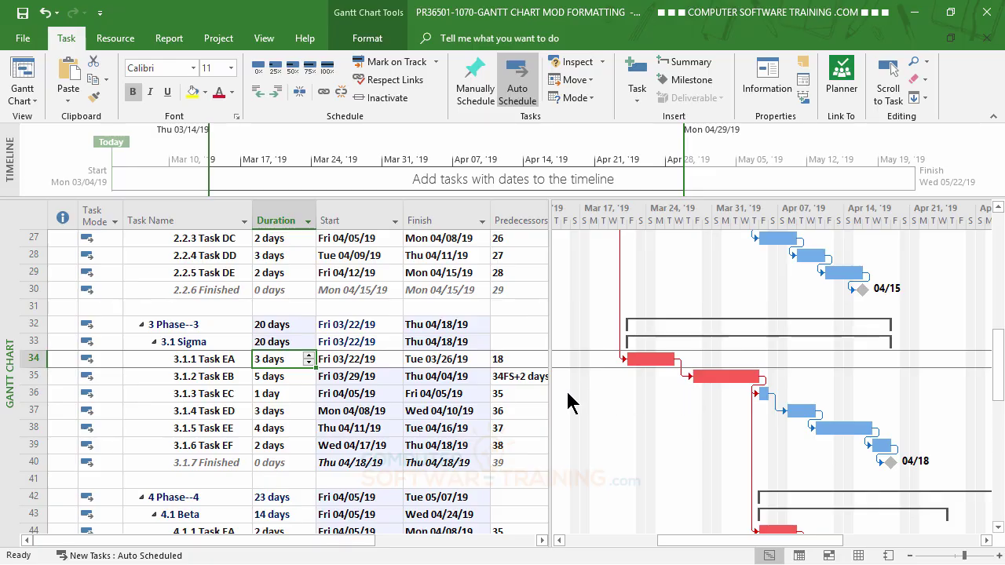
left_click_drag(550, 401, 574, 401)
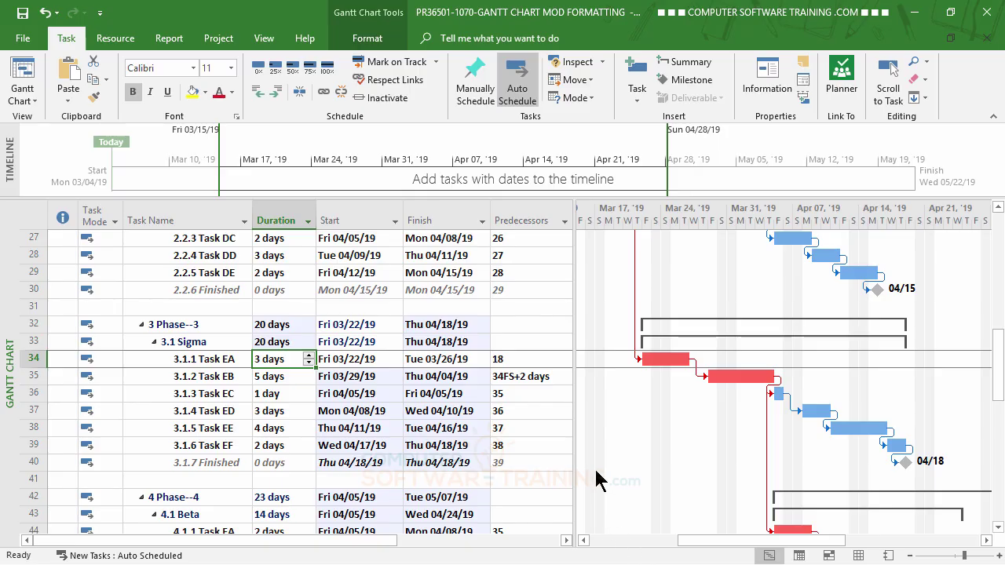
- Add a lead of 3 days (lag -3d) to the Finish-to-Start dependency from Task FD to Task FE in Phase--4
scroll(424, 433, "down", 3)
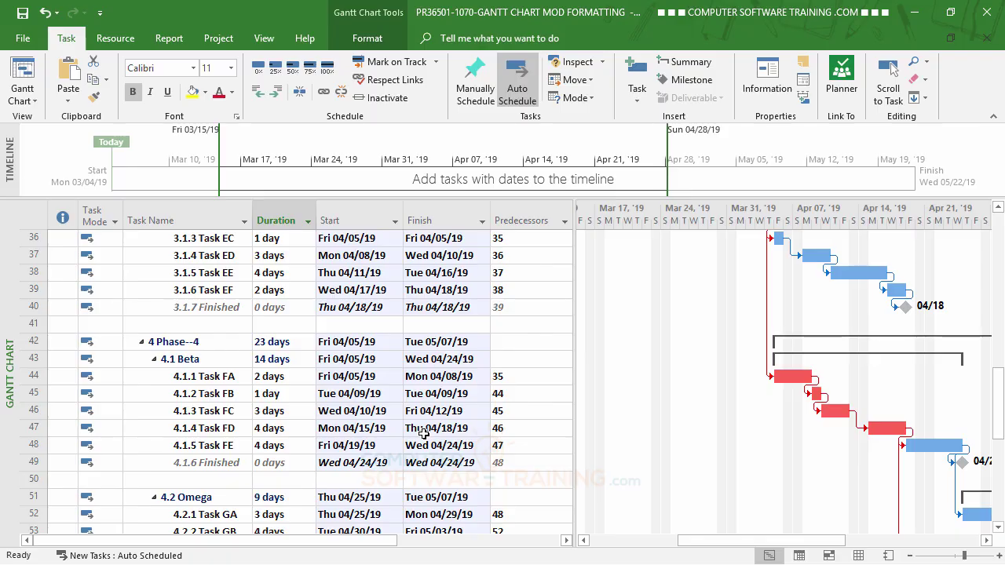
scroll(423, 433, "down", 1)
scroll(423, 433, "up", 1)
left_click(986, 540)
left_click(985, 540)
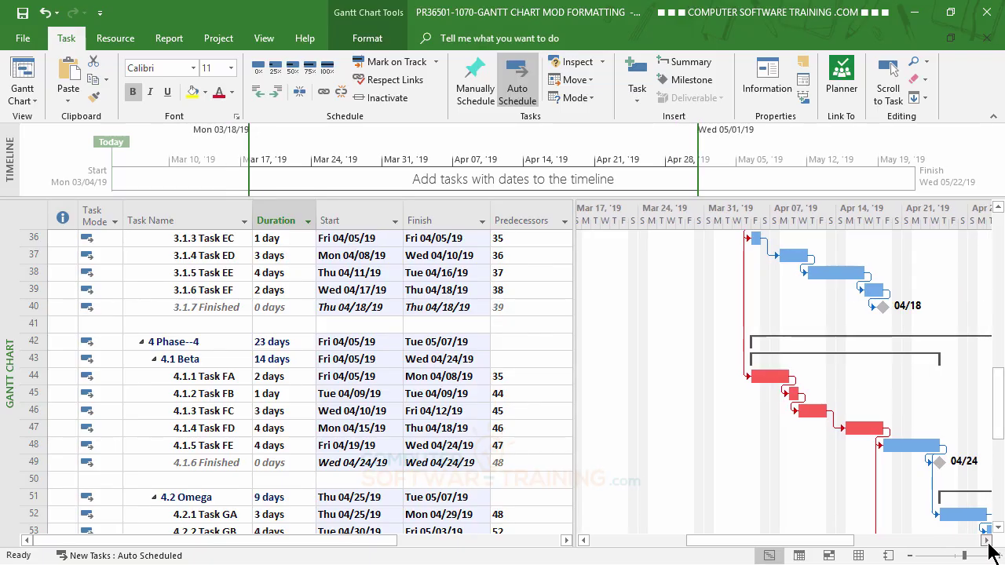
left_click(986, 541)
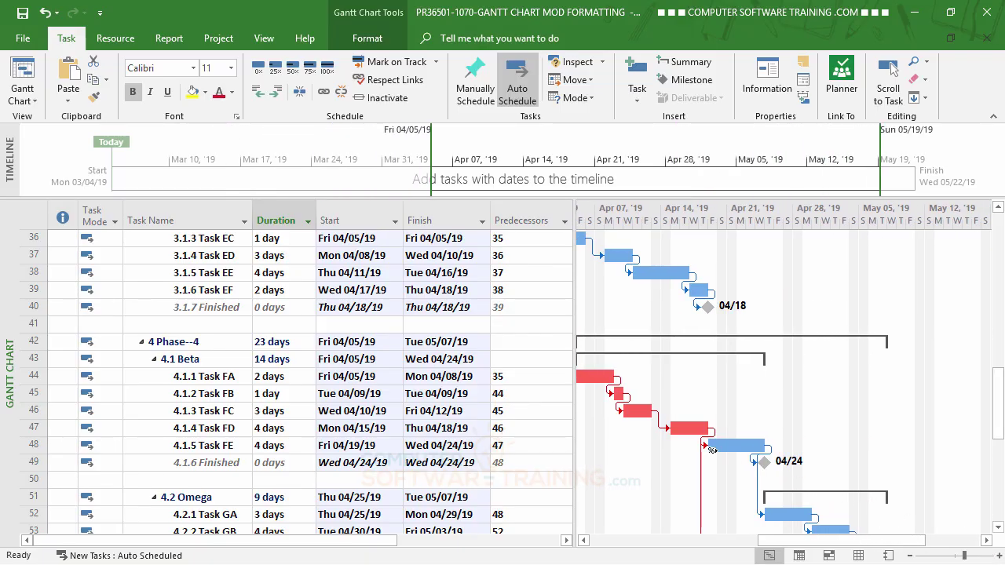
mouse_move(714, 448)
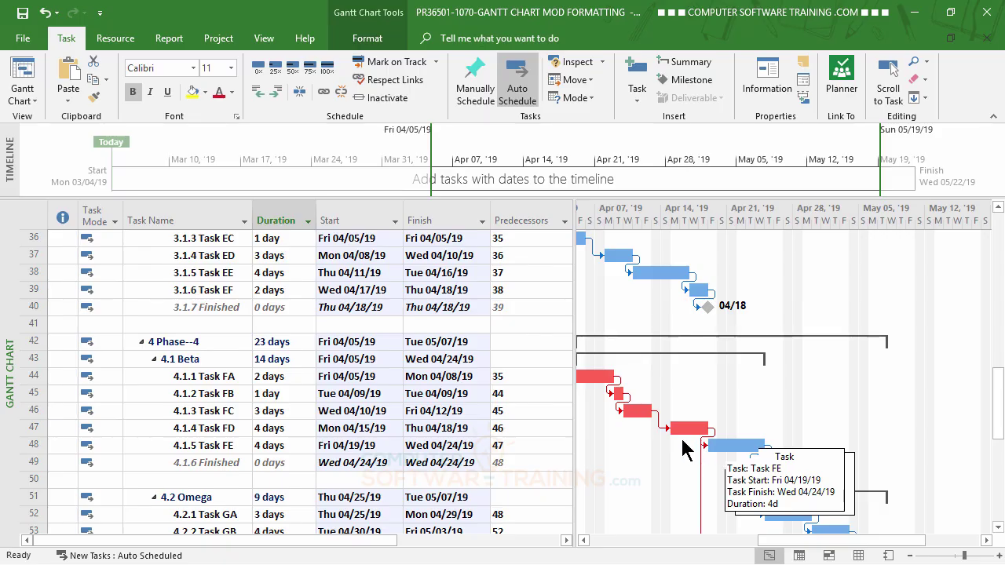
mouse_move(671, 430)
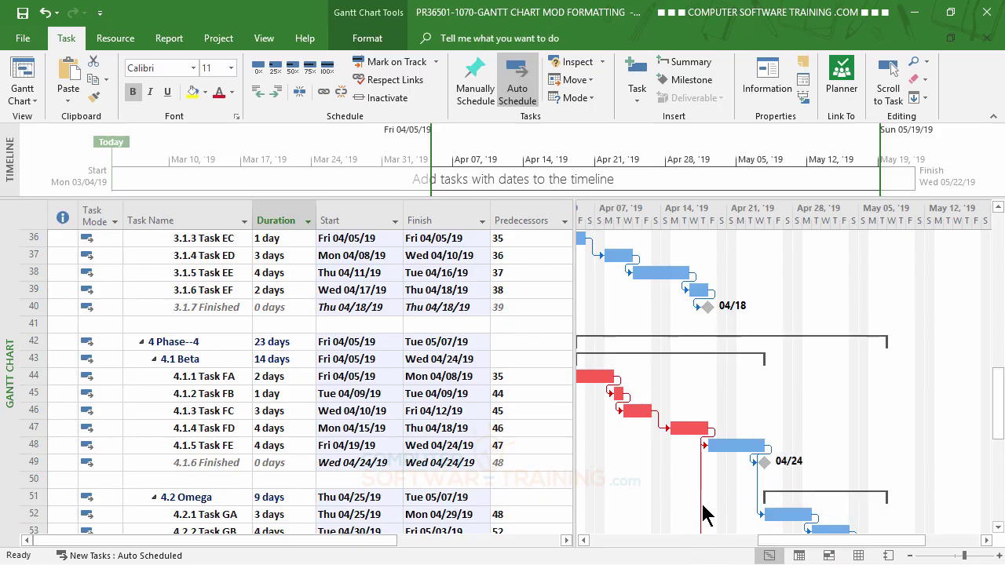
mouse_move(702, 514)
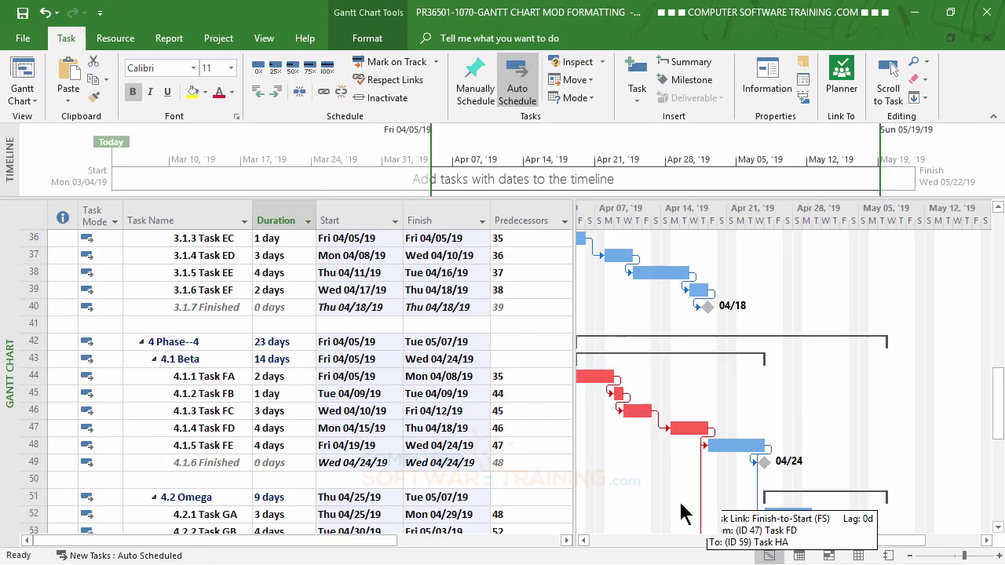
double_click(714, 442)
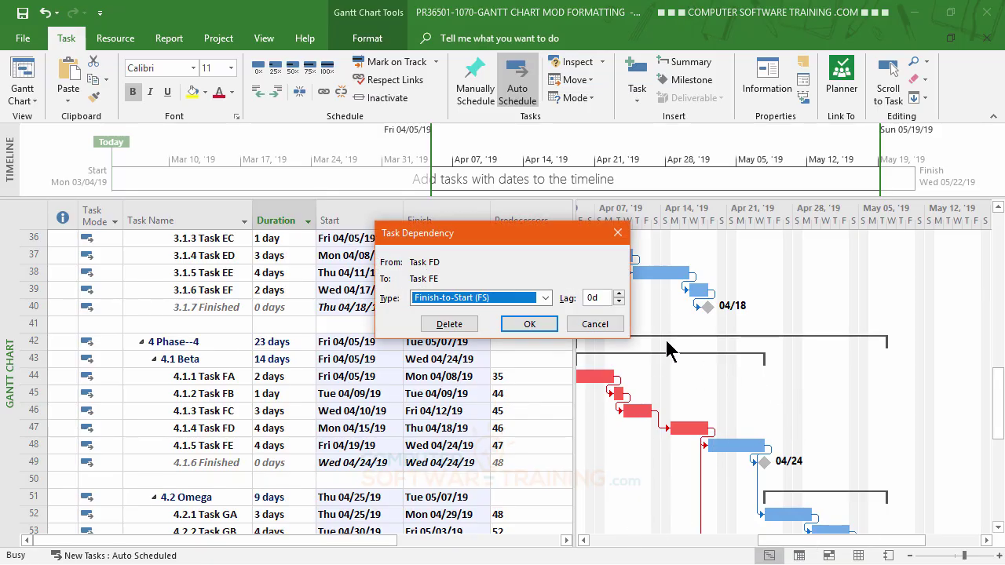
left_click(619, 303)
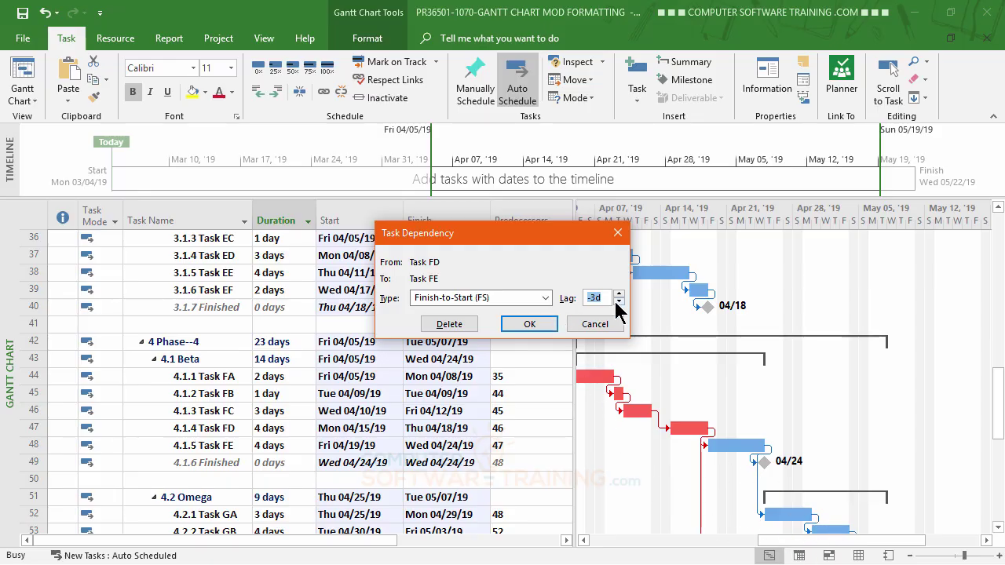
left_click(530, 321)
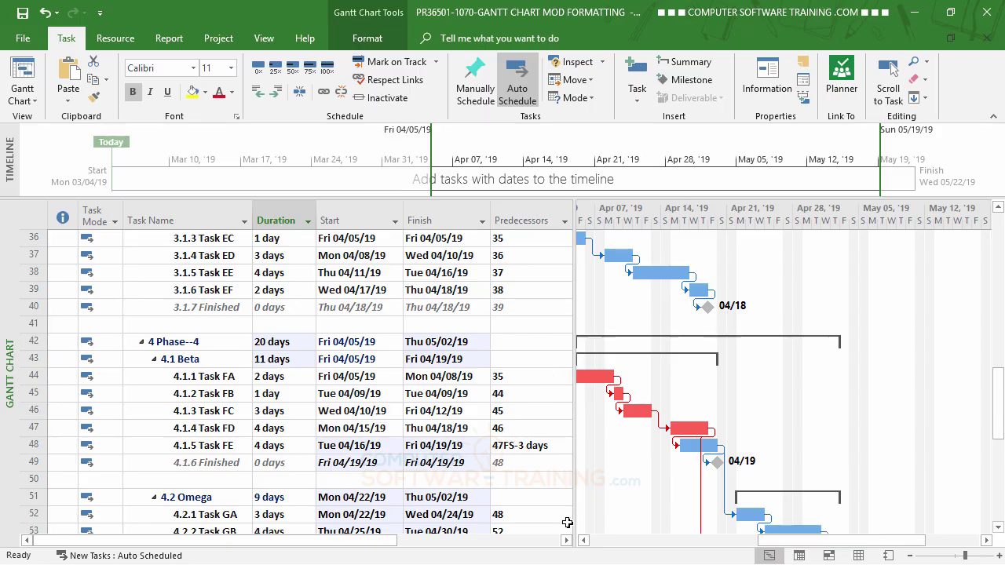
- Add a lead of 3 days (lag -3d) to the Finish-to-Start dependency from Task HA to Task HB in Phase--5
scroll(538, 506, "down", 5)
scroll(533, 502, "down", 2)
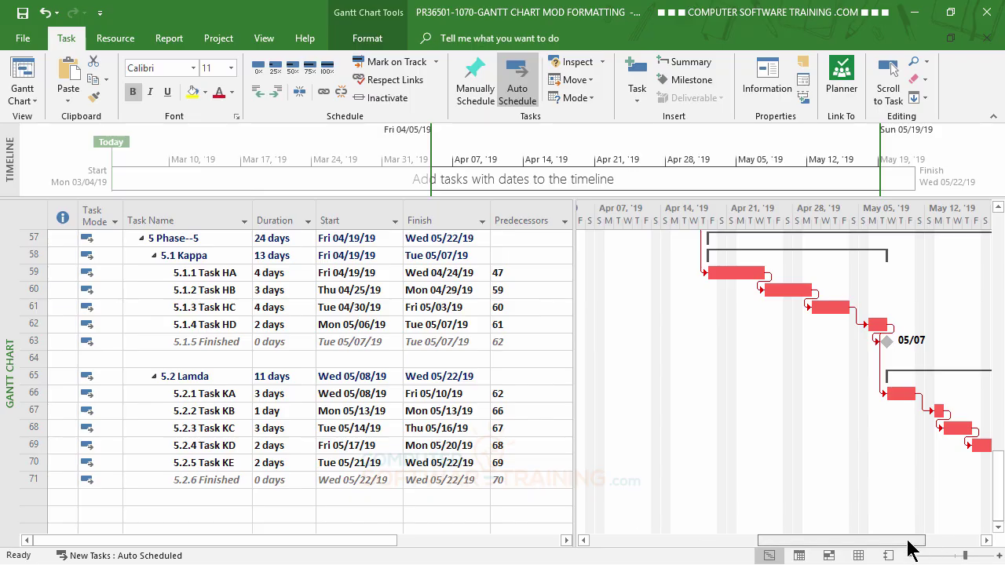
left_click_drag(908, 541, 936, 541)
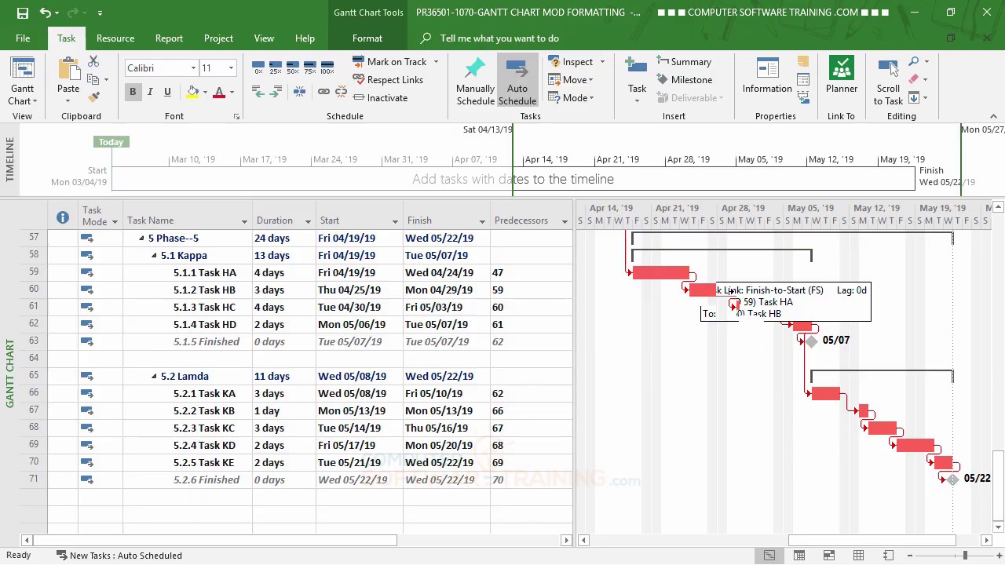
double_click(698, 290)
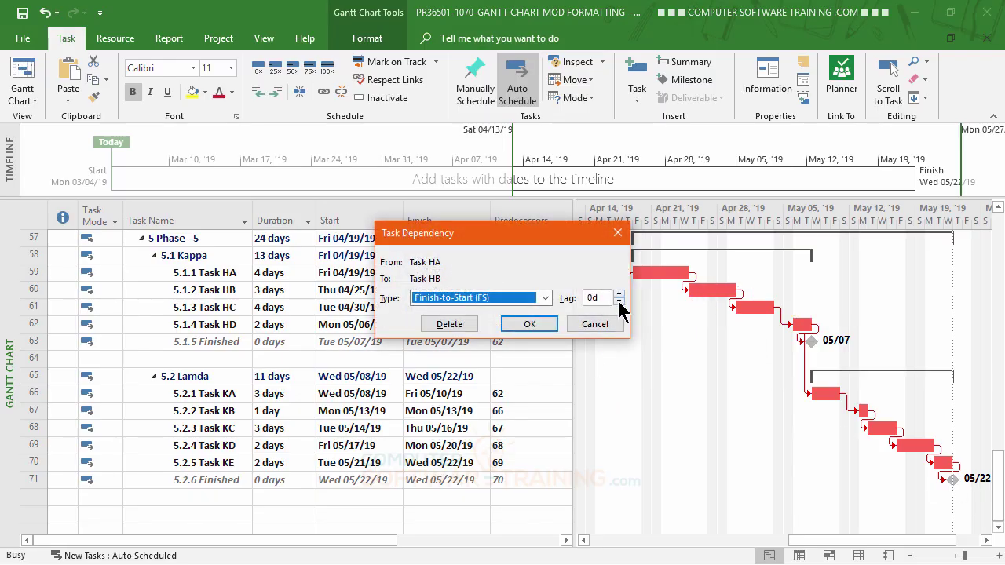
left_click(619, 303)
left_click(618, 303)
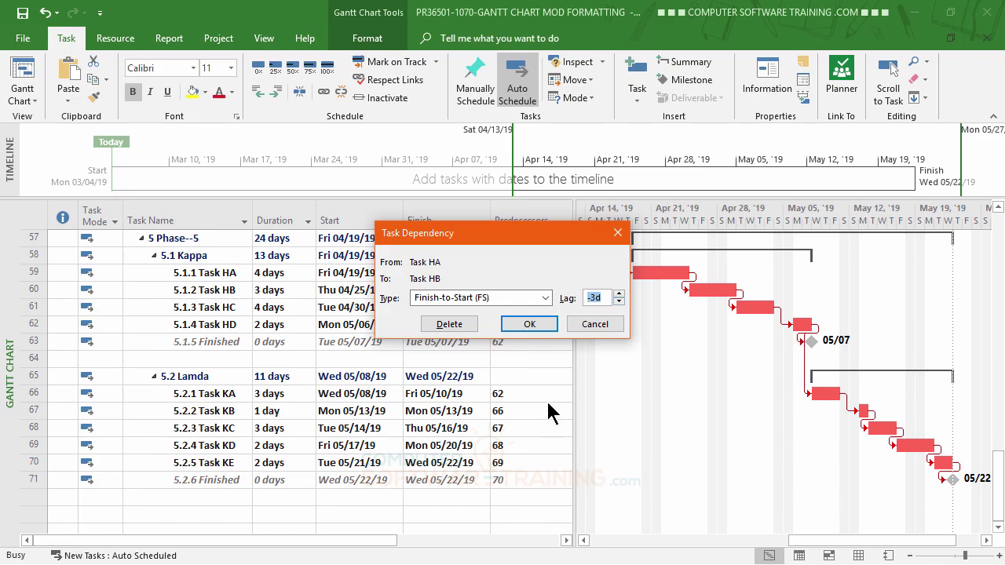
left_click(531, 328)
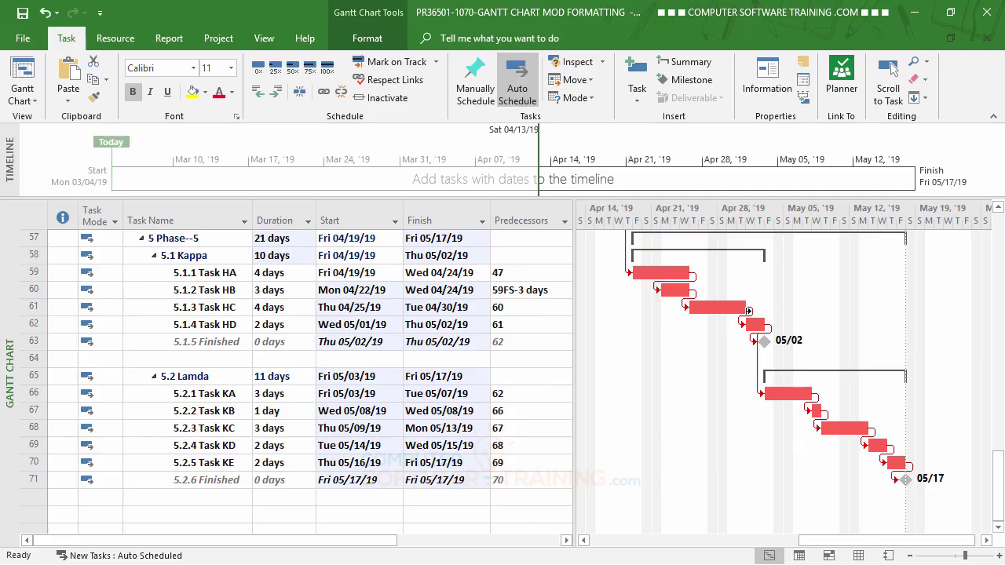
- Set the lag of the Finish-to-Start dependency from Task HB to Task HC to -1 day
double_click(687, 317)
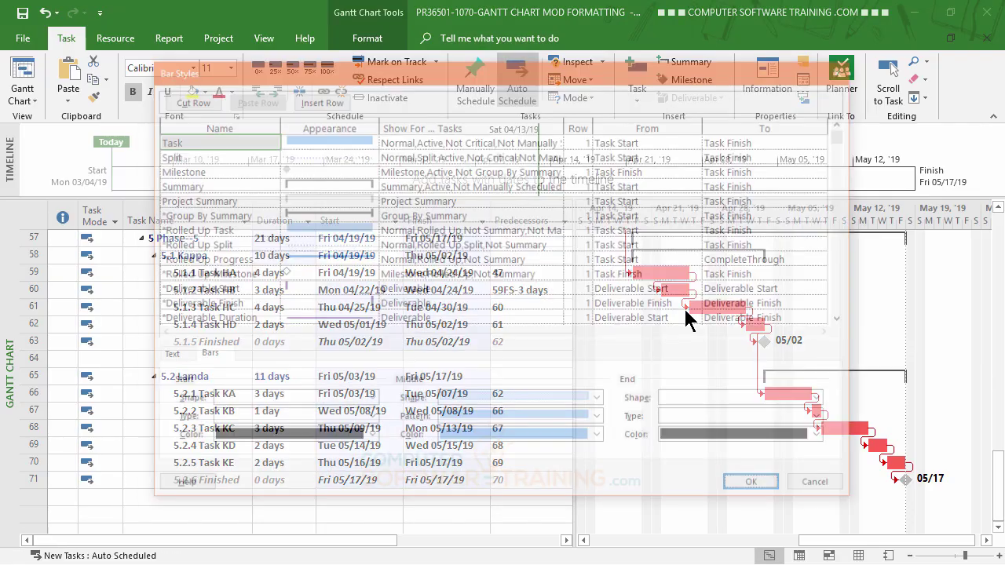
left_click(825, 488)
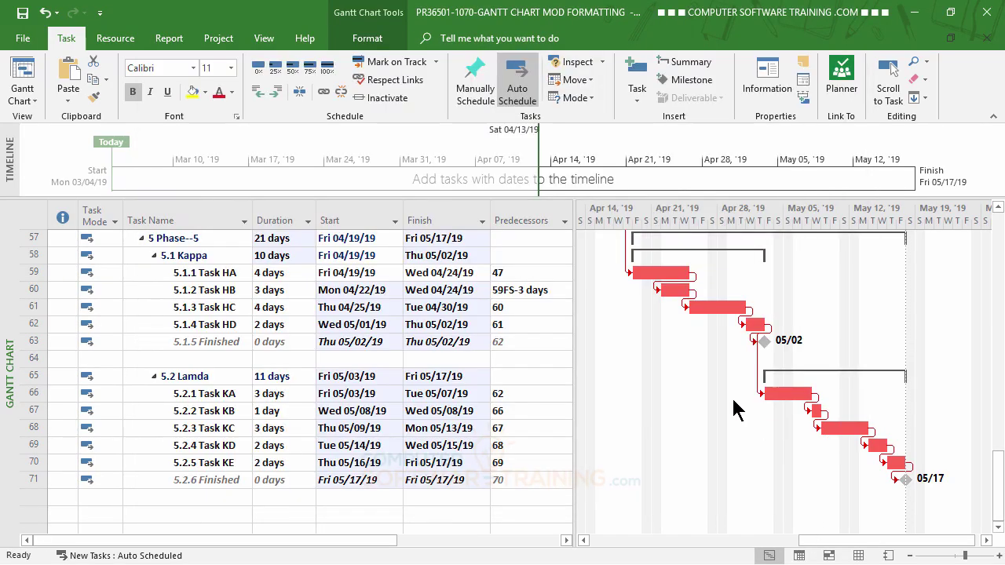
double_click(686, 311)
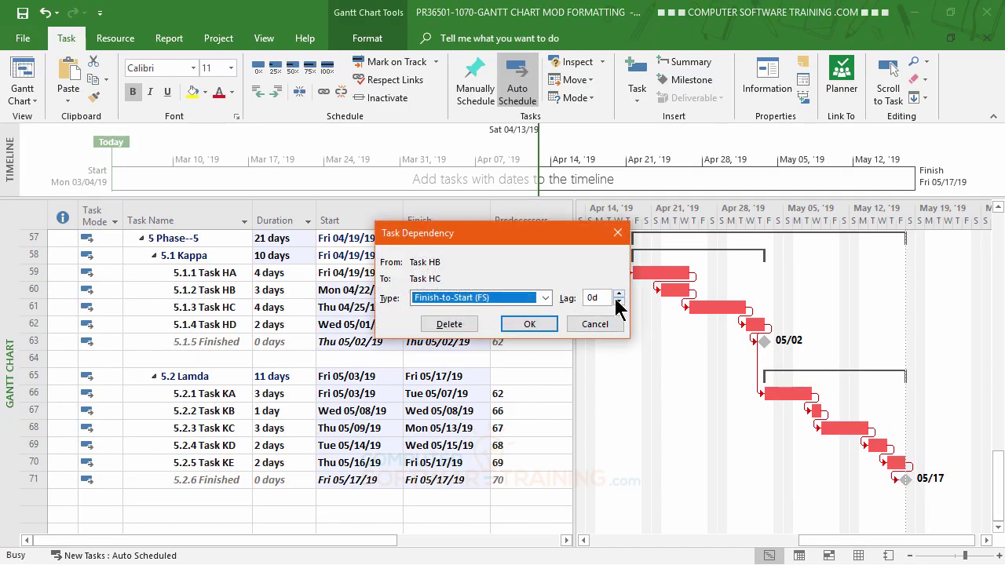
left_click(618, 303)
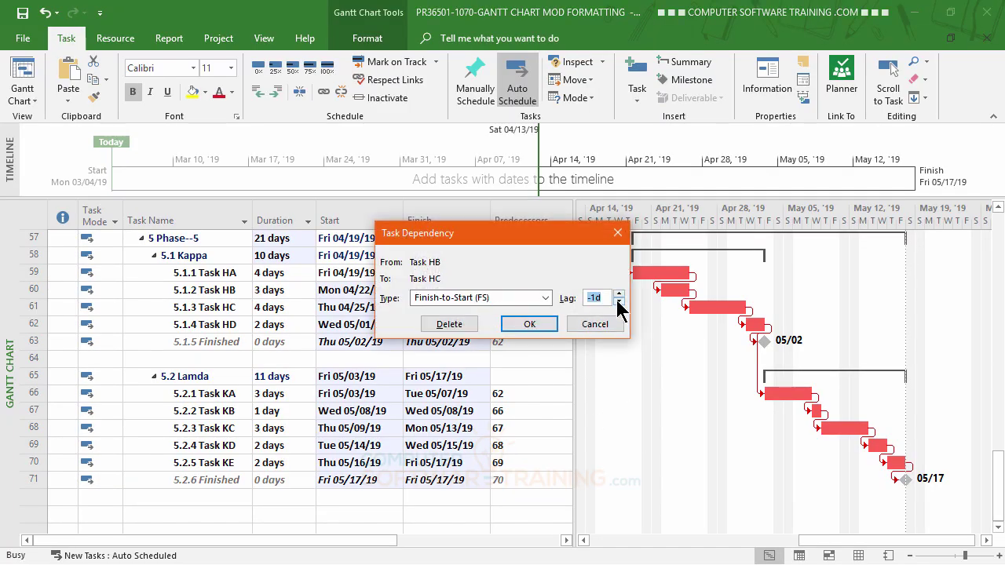
left_click(531, 324)
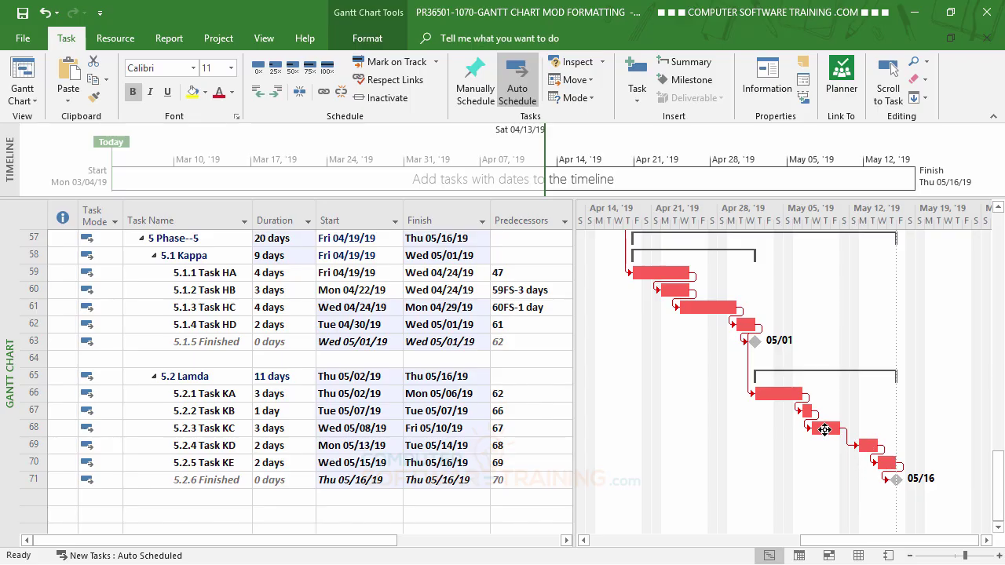
- Set the lag of the dependency from Task KC to Task KD to -2 days and select the duration of Task KE
mouse_move(825, 430)
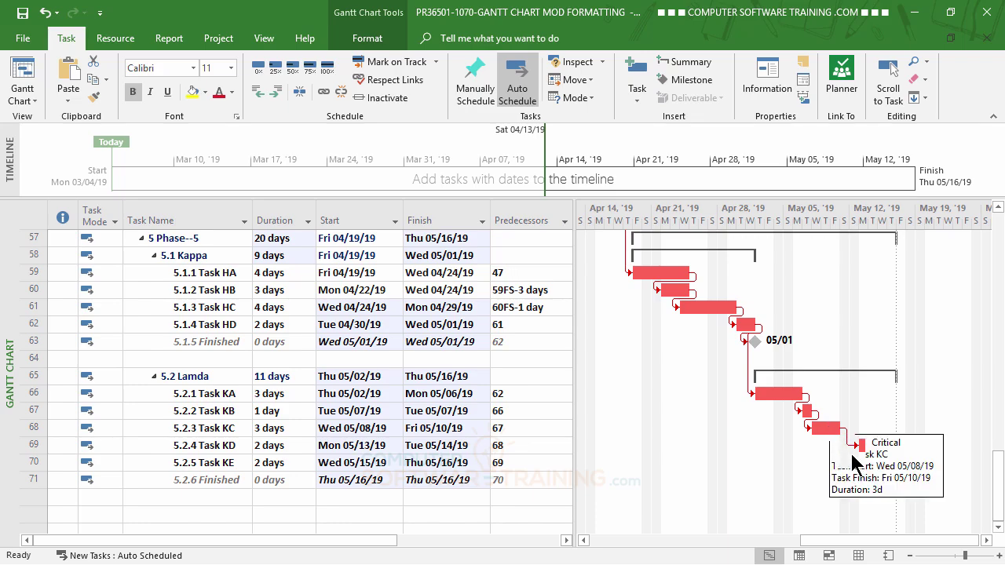
double_click(853, 453)
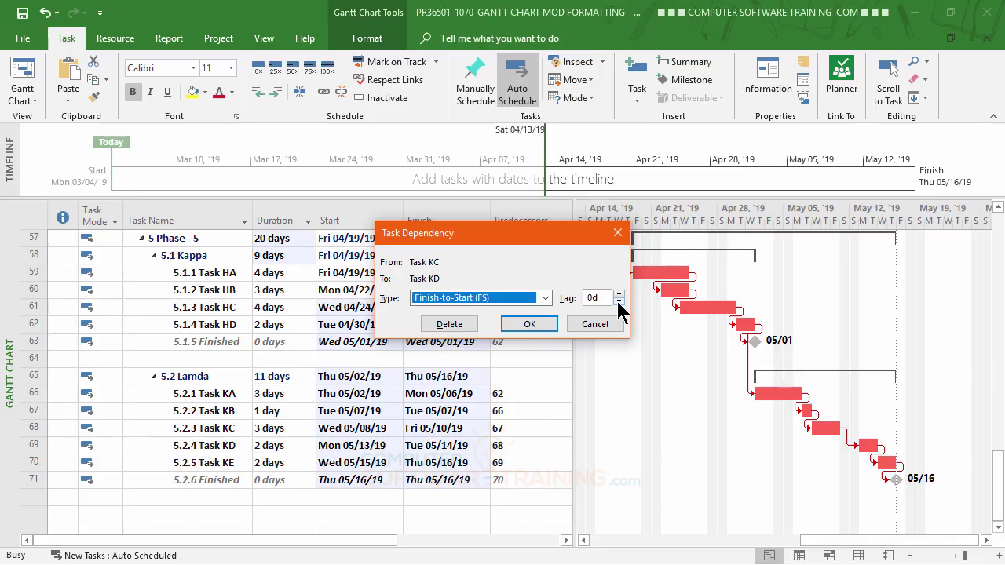
left_click(619, 303)
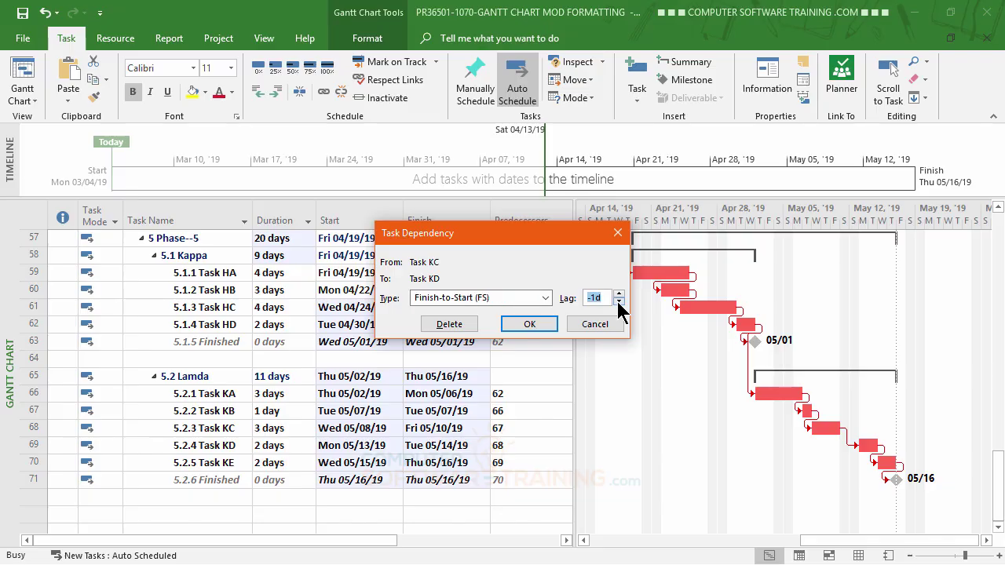
left_click(527, 324)
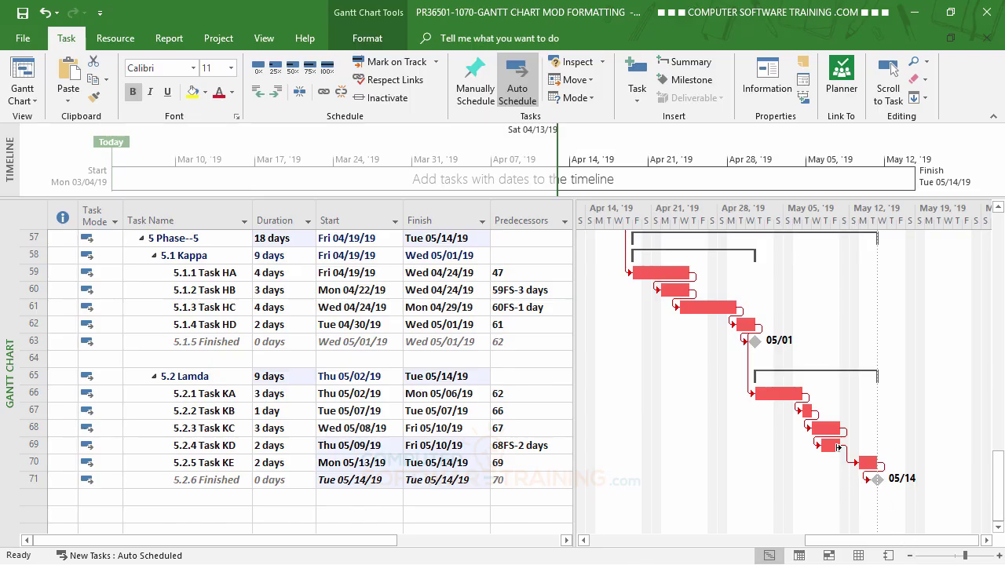
mouse_move(818, 454)
left_click(290, 462)
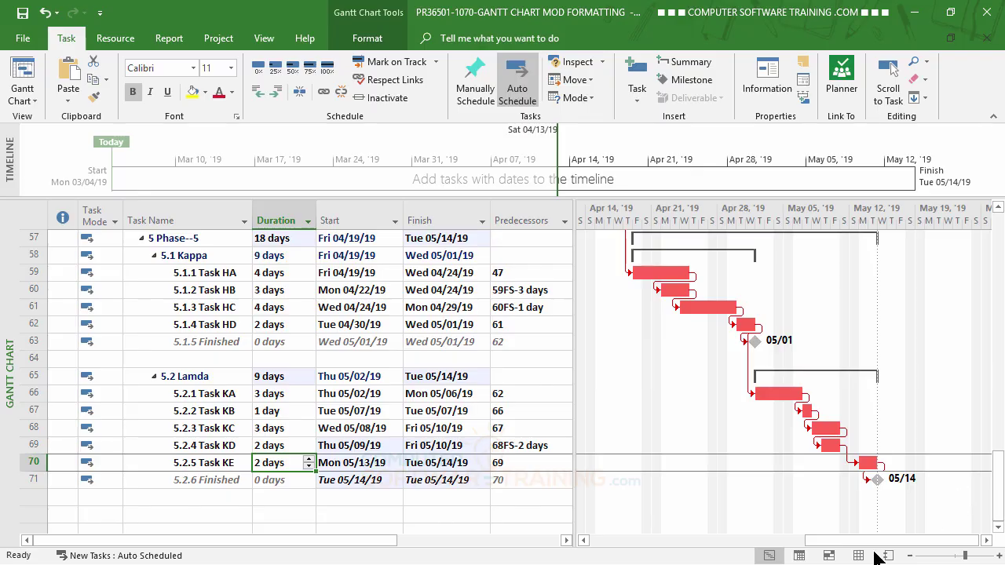
- Review the task links, lag and lead entries and critical bars across the project's phases in the Gantt chart
scroll(697, 382, "up", 6)
scroll(746, 474, "up", 4)
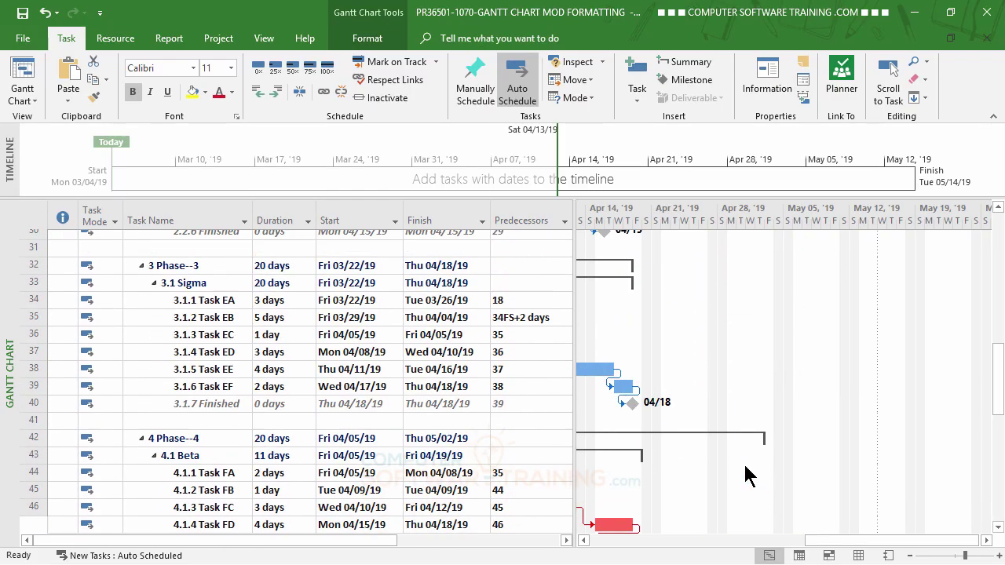
left_click_drag(825, 540, 758, 541)
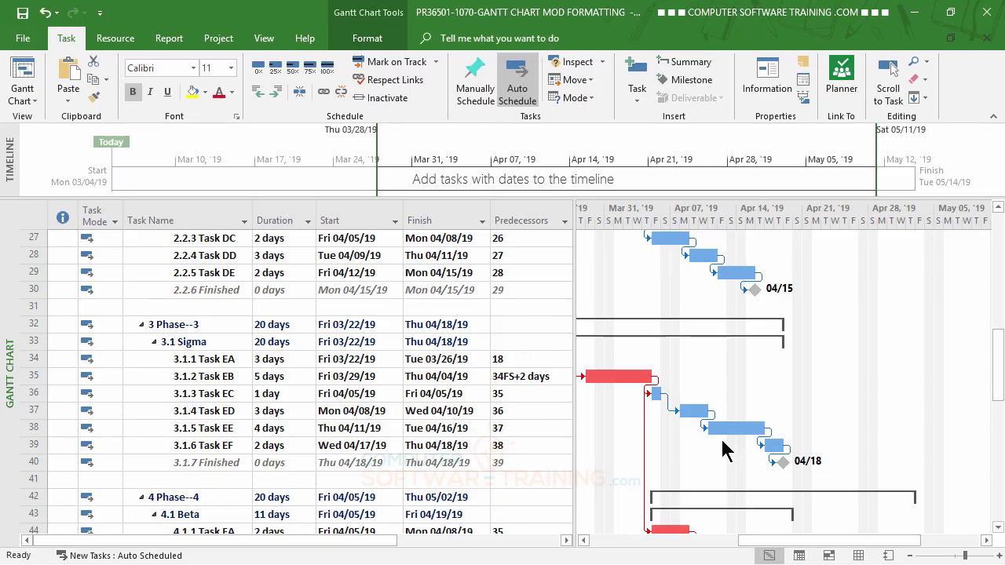
scroll(729, 448, "up", 3)
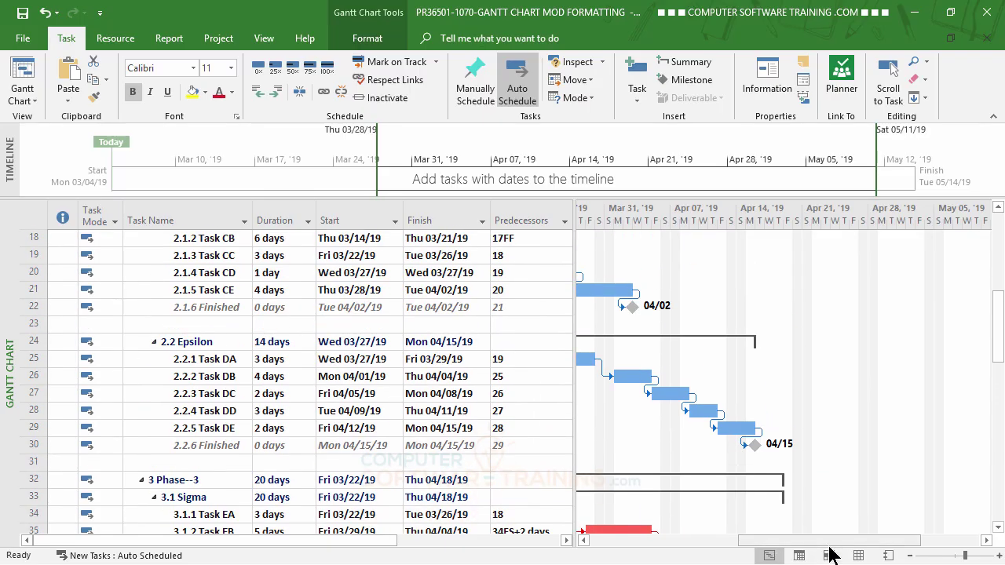
scroll(776, 541, "left", 3)
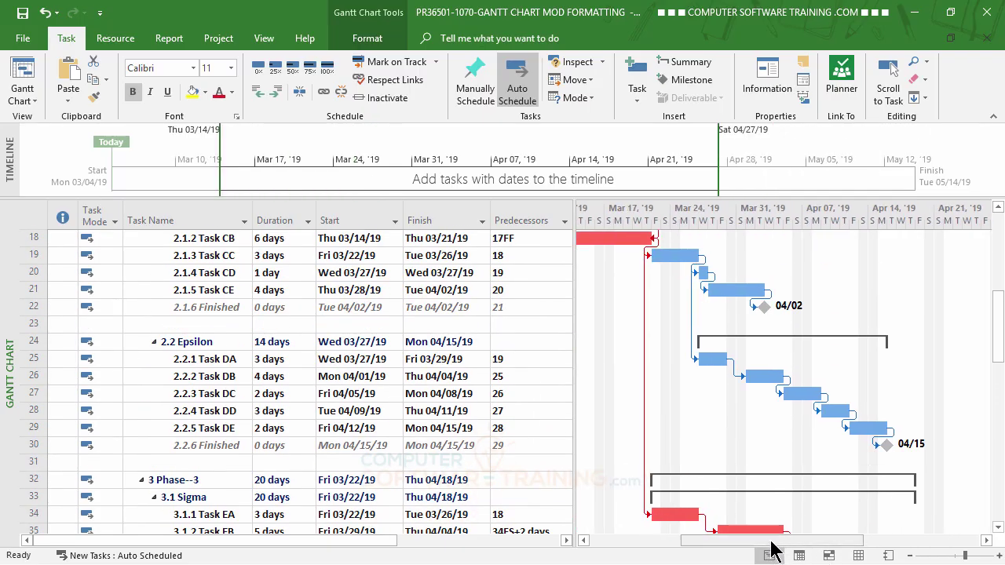
scroll(746, 480, "up", 3)
scroll(748, 486, "up", 2)
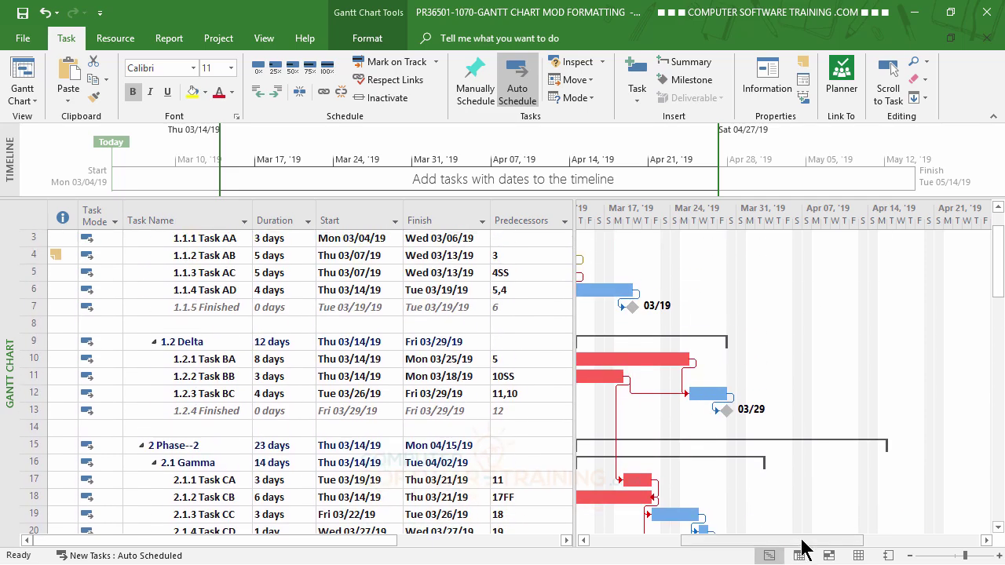
left_click_drag(800, 544, 762, 553)
scroll(805, 506, "down", 5)
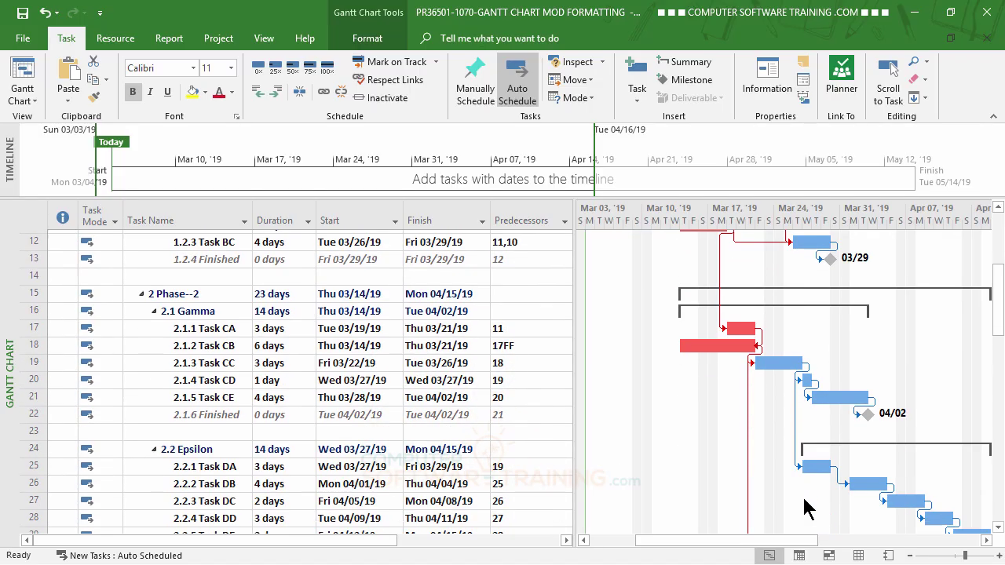
scroll(804, 506, "down", 6)
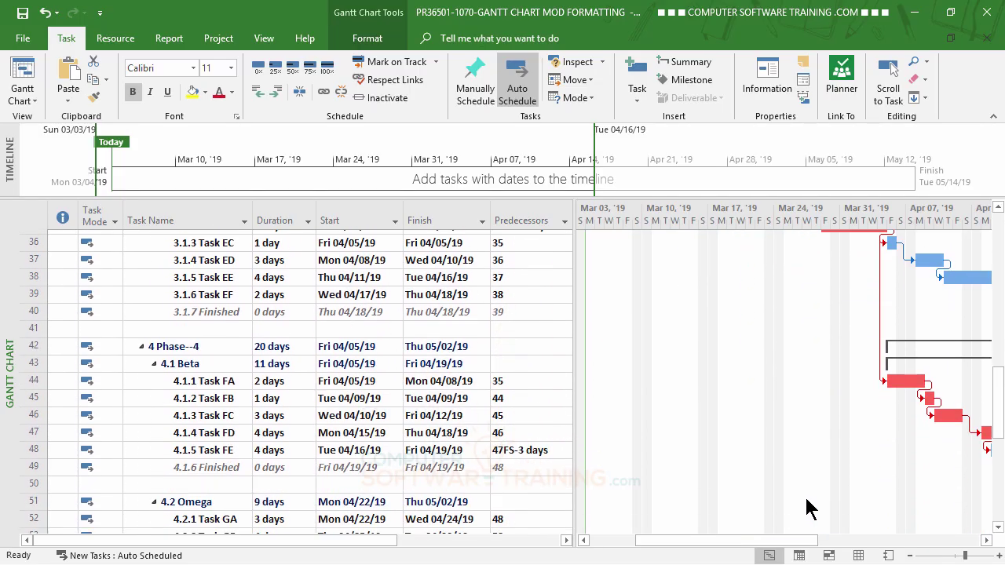
left_click_drag(798, 545, 895, 550)
scroll(910, 467, "down", 1)
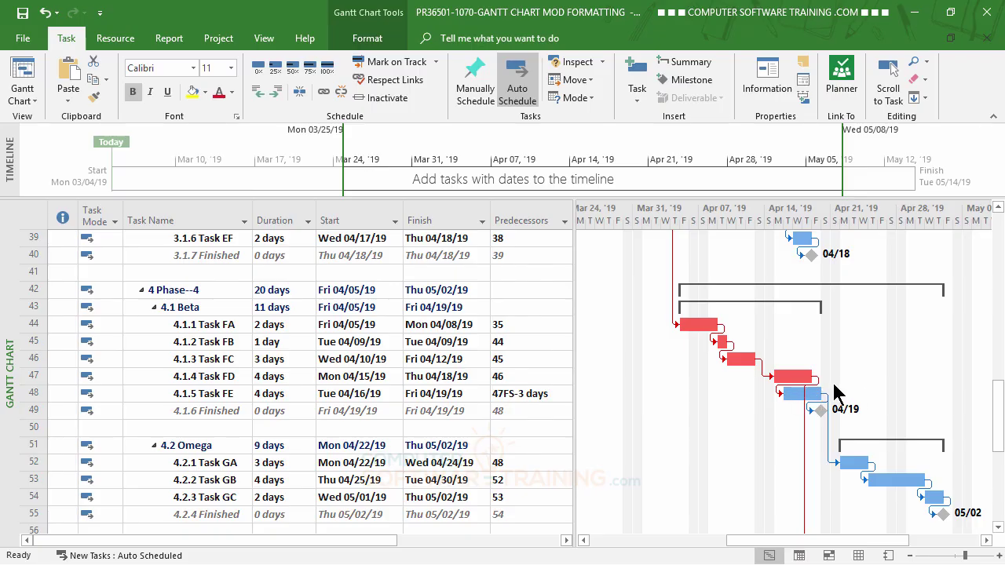
scroll(856, 392, "up", 2)
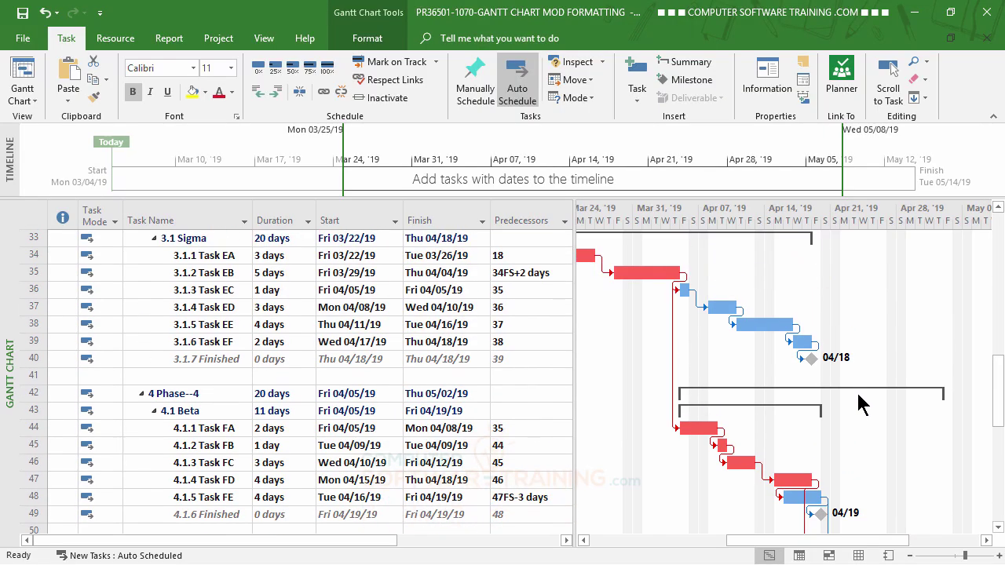
scroll(860, 427, "down", 2)
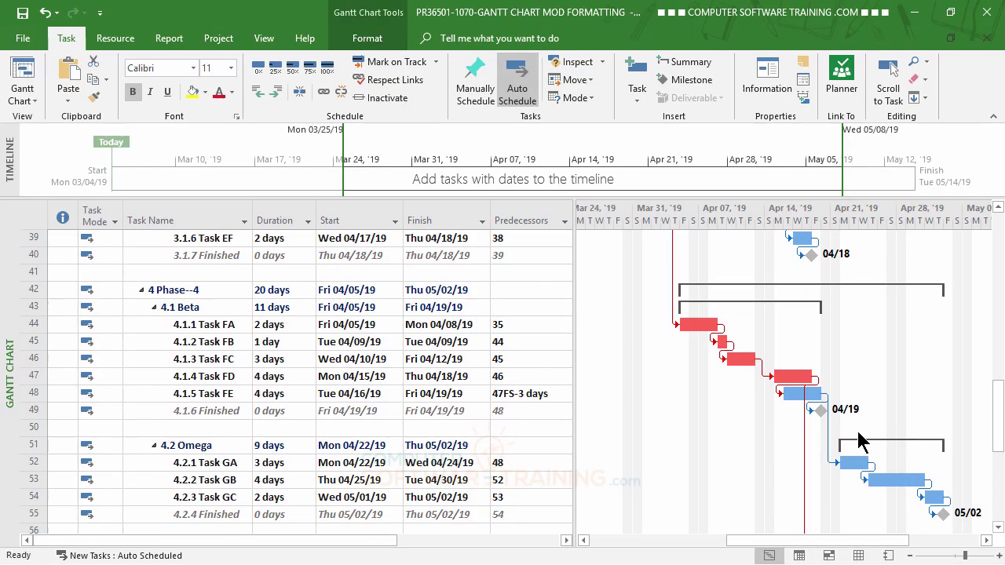
scroll(858, 442, "down", 1)
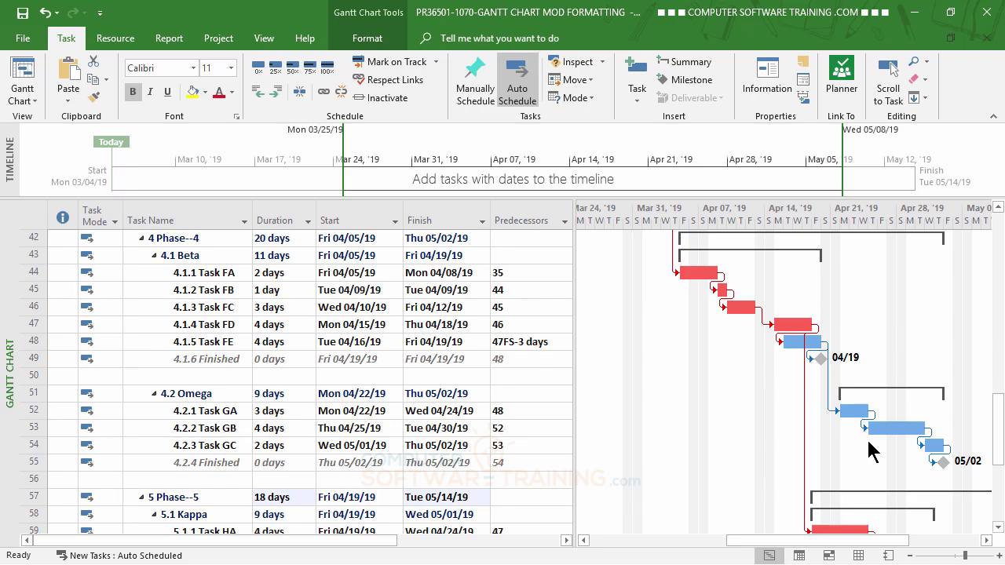
- Locate Task GB in the 4.2 Omega group of Phase--4 and inspect its bar's start, finish and duration
scroll(761, 467, "down", 2)
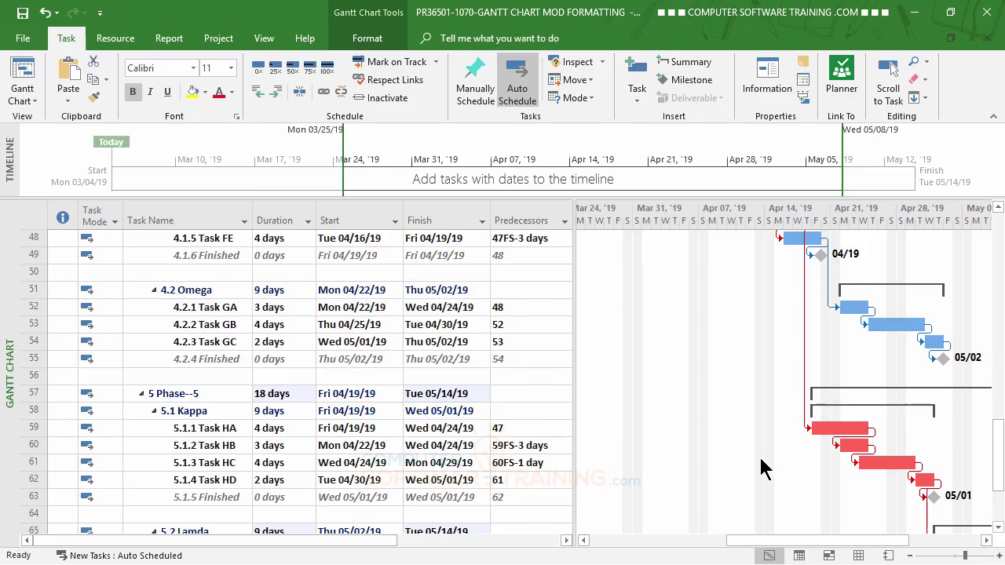
scroll(761, 463, "up", 8)
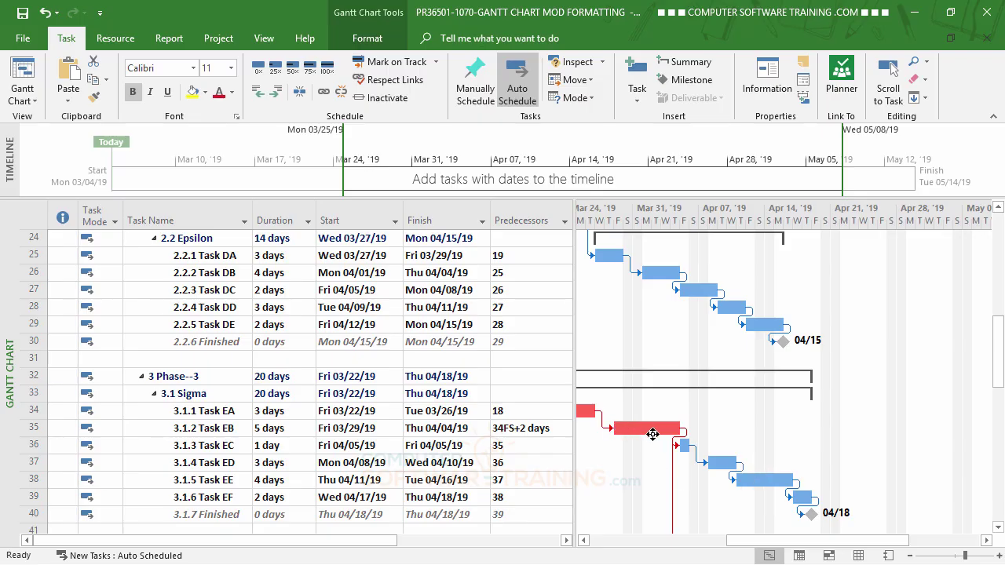
scroll(718, 497, "down", 5)
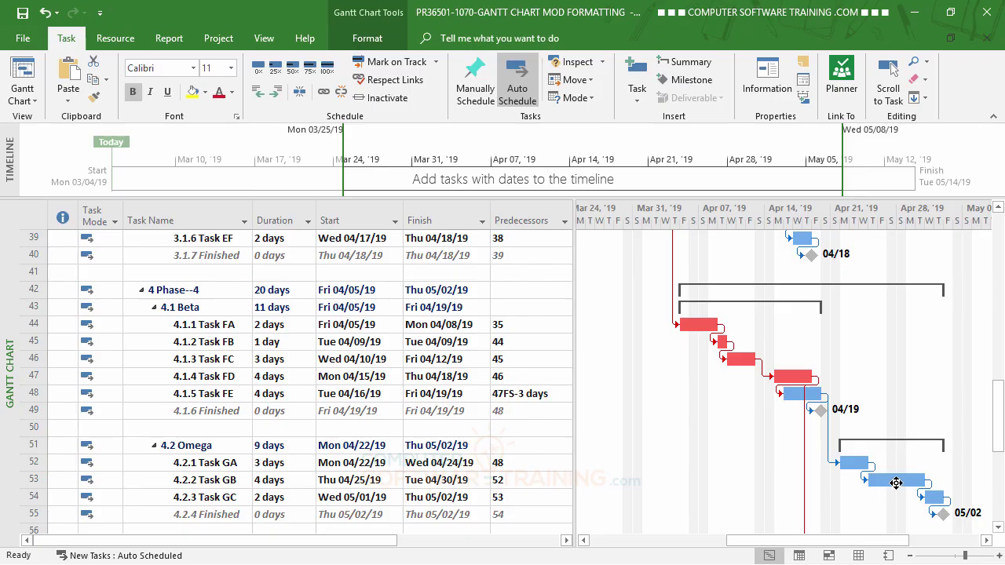
left_click(353, 479)
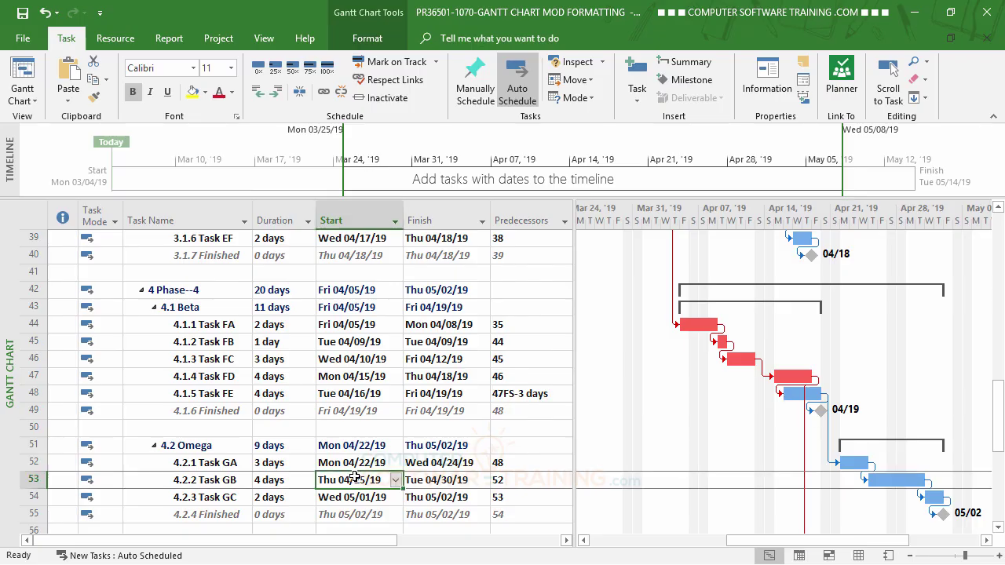
left_click(986, 540)
left_click_drag(986, 540, 986, 540)
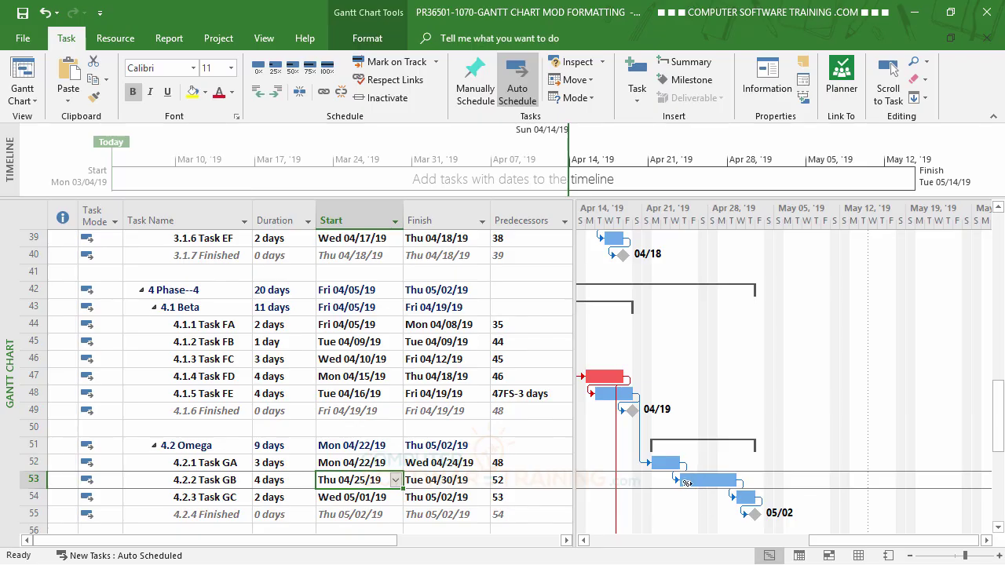
mouse_move(686, 481)
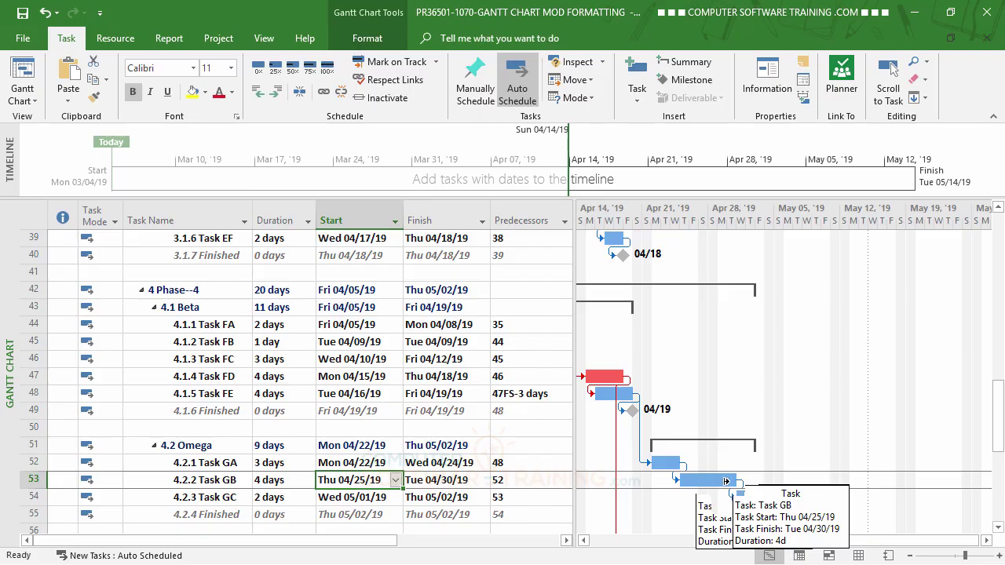
left_click(512, 444)
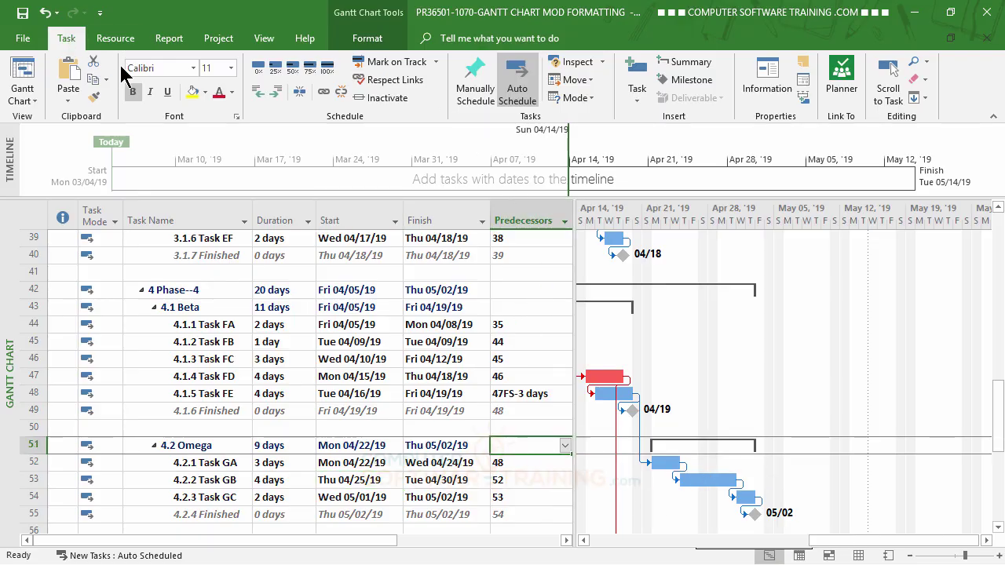
- Split Task GB at Tue 04/30/19 and move its last day of work to Thu 05/02/19
left_click(300, 93)
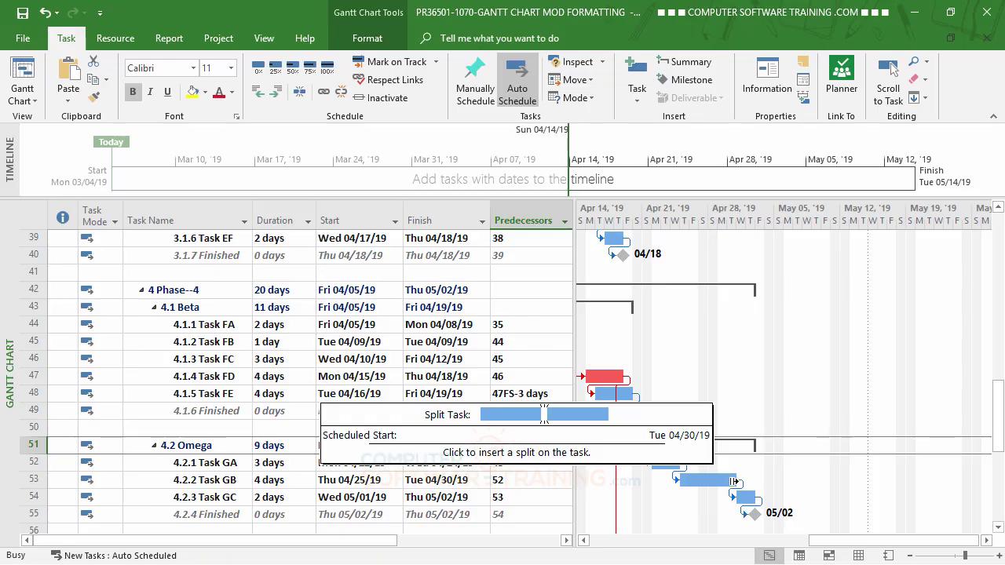
left_click_drag(734, 481, 747, 481)
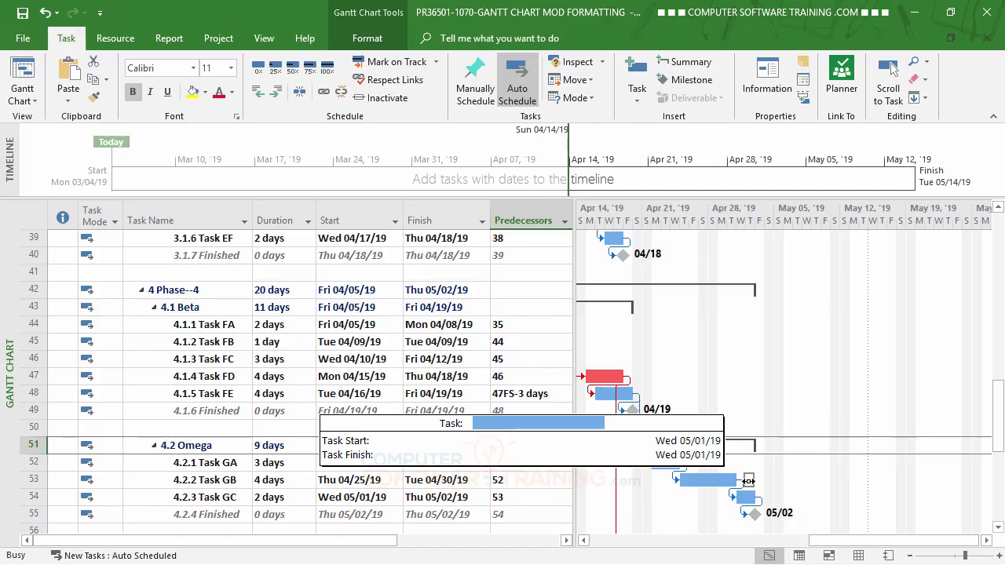
left_click_drag(748, 481, 755, 481)
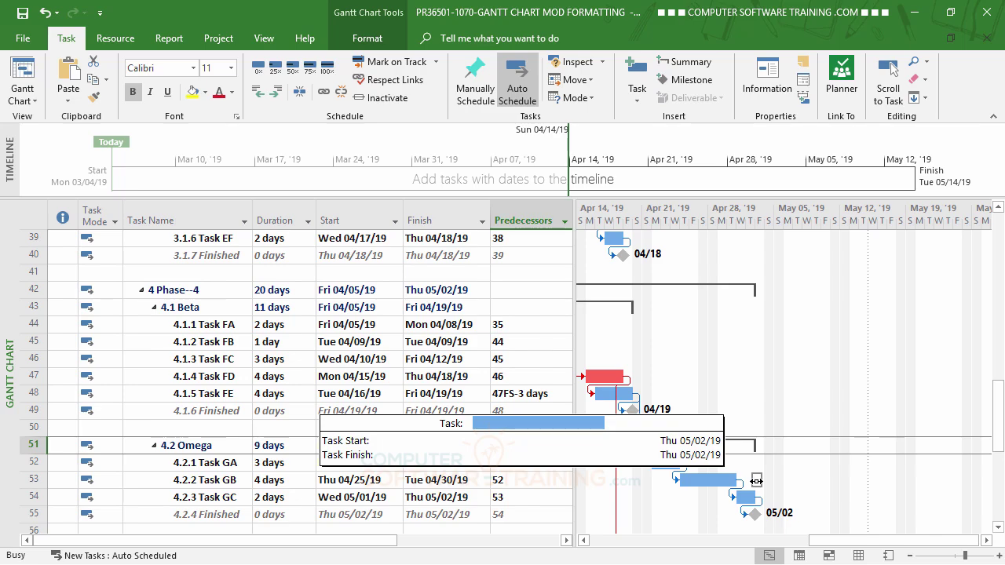
left_click_drag(756, 481, 756, 481)
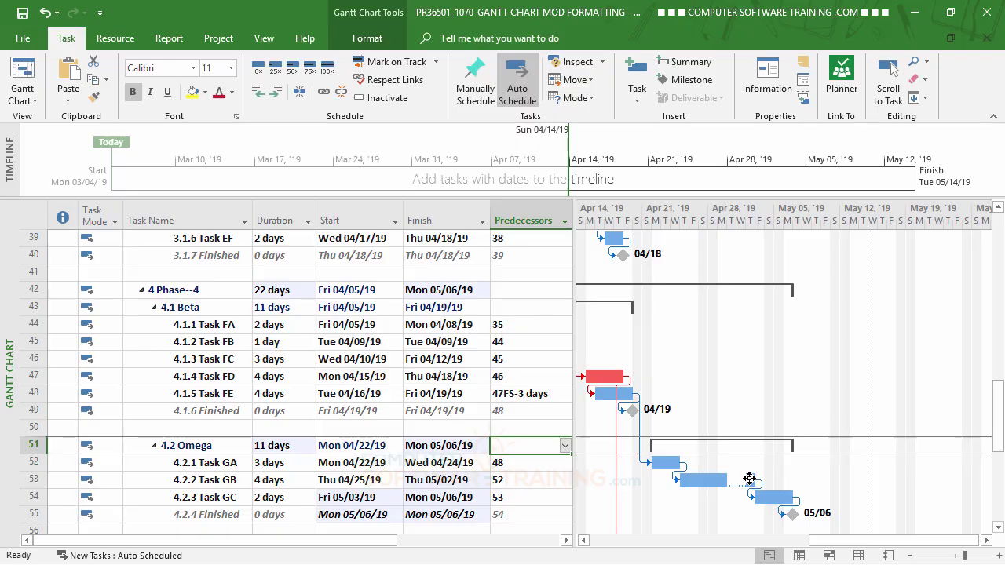
- Add a second split to Task GB at Mon 04/29/19, moving that day's work to Tue 04/30/19
mouse_move(749, 479)
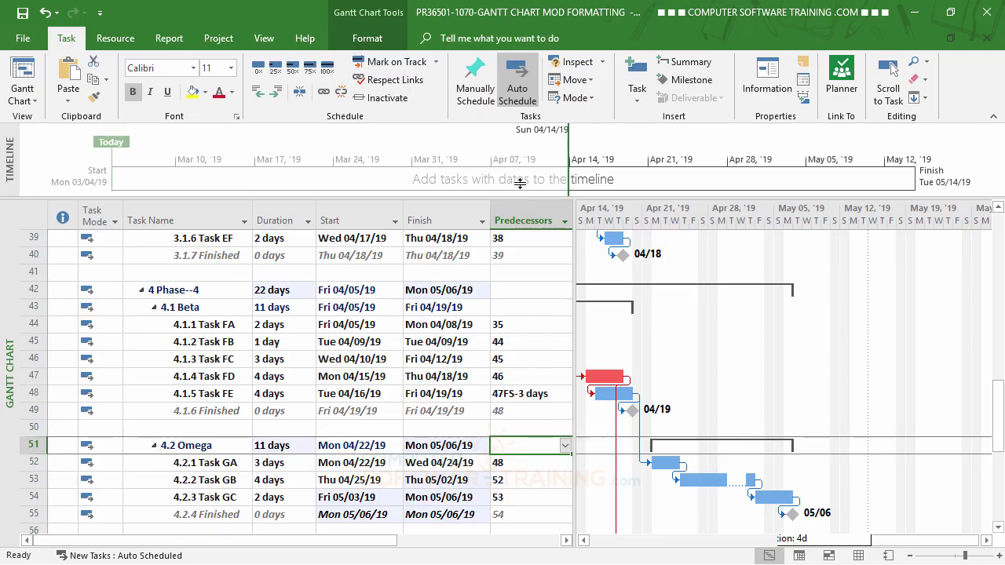
left_click(300, 92)
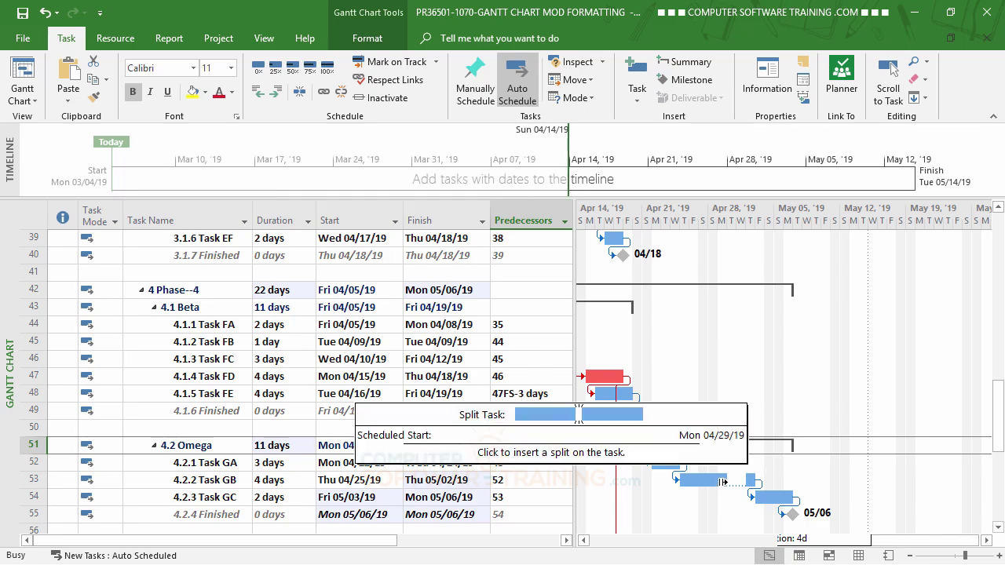
left_click_drag(722, 483, 733, 483)
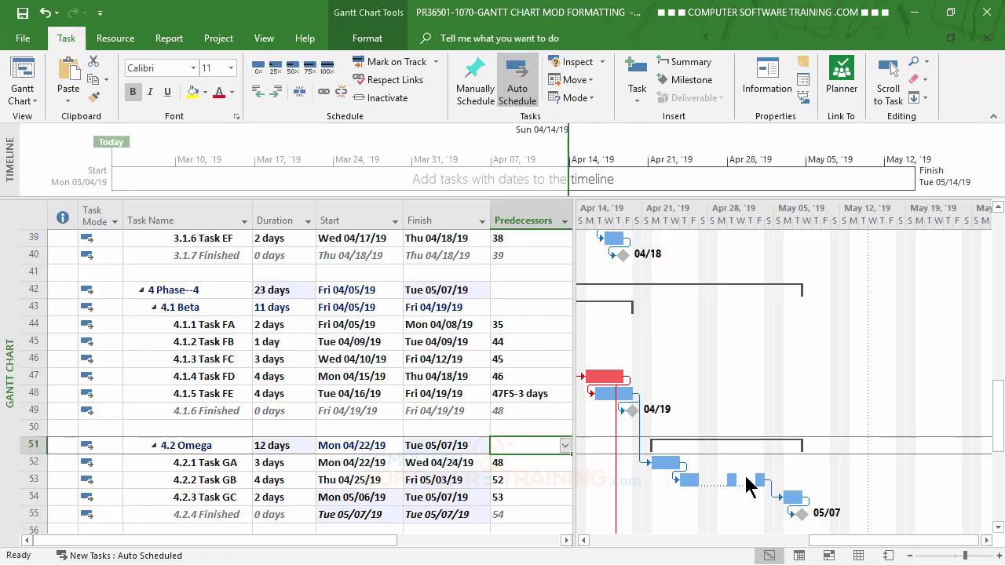
- Remove both splits from Task GB by rejoining its middle and last segments to the first one
mouse_move(731, 482)
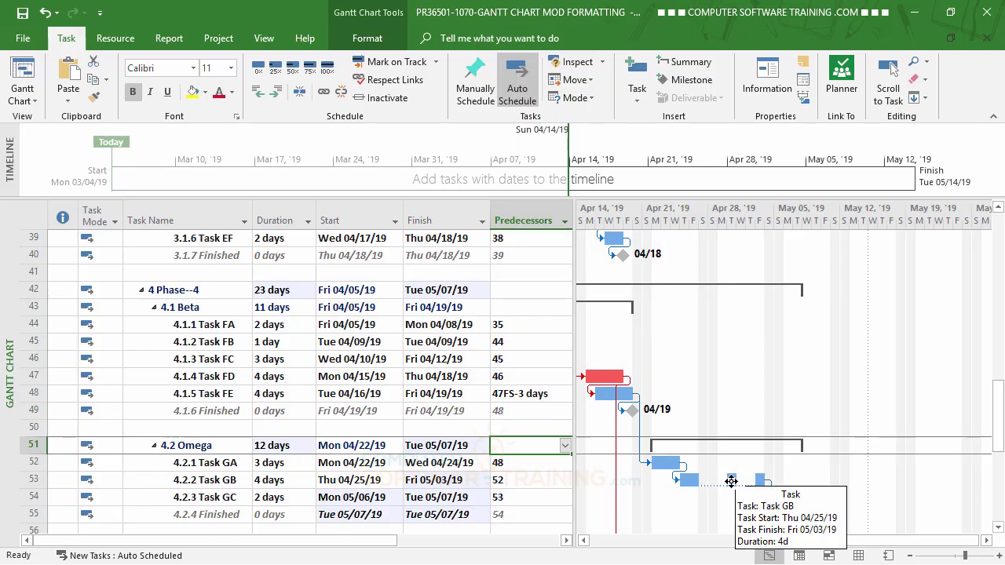
left_click_drag(730, 481, 692, 477)
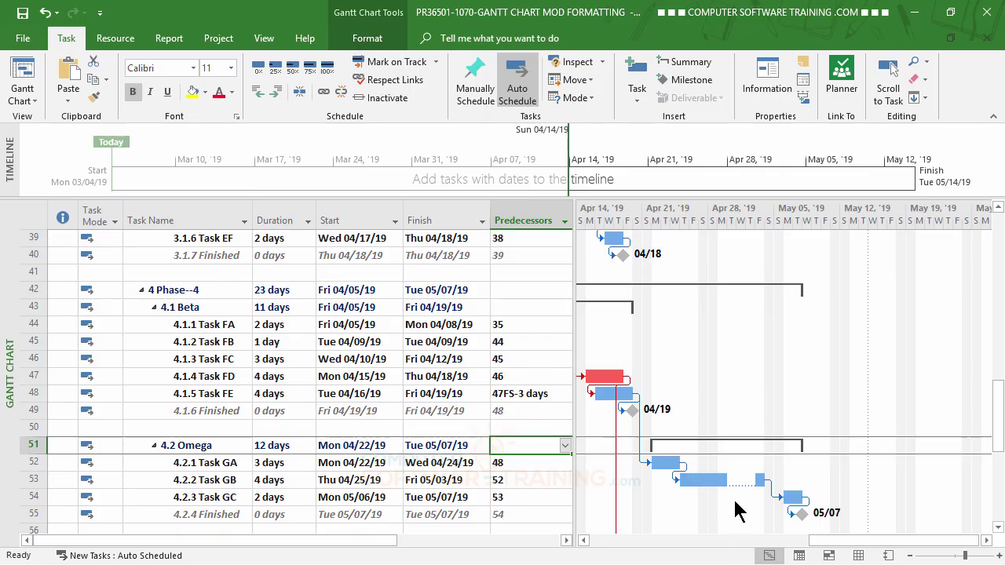
left_click_drag(759, 478, 752, 479)
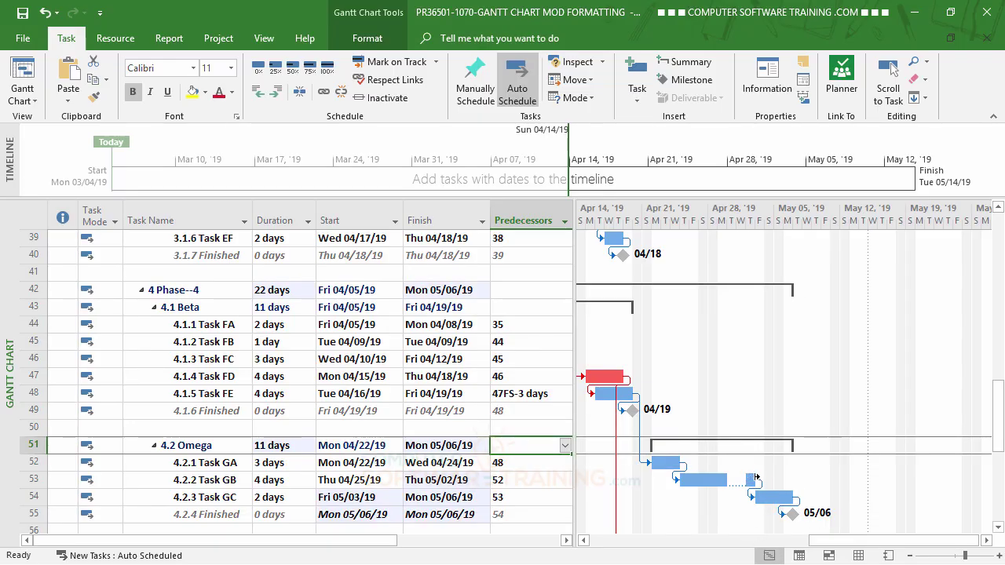
left_click_drag(746, 479, 740, 480)
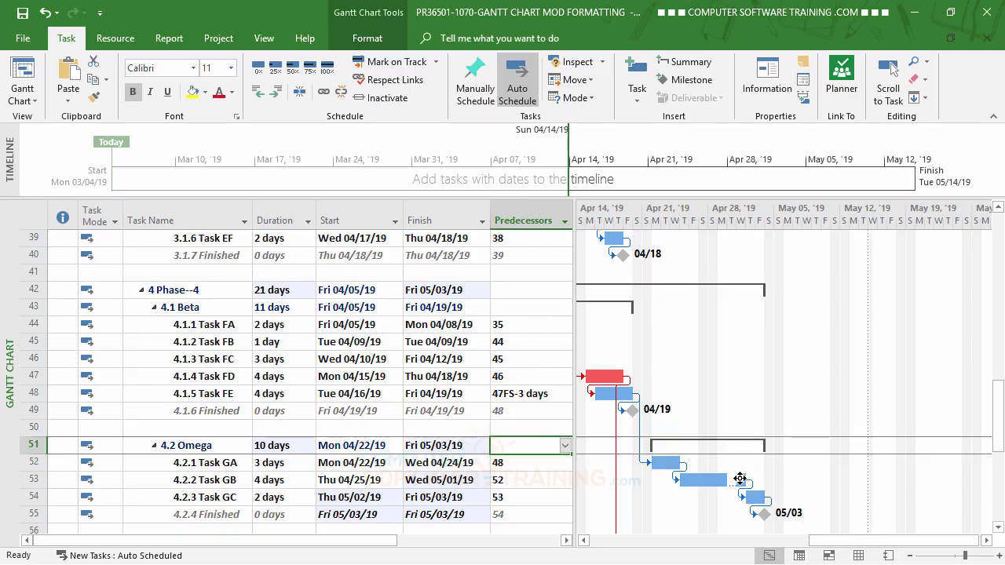
left_click_drag(739, 479, 724, 481)
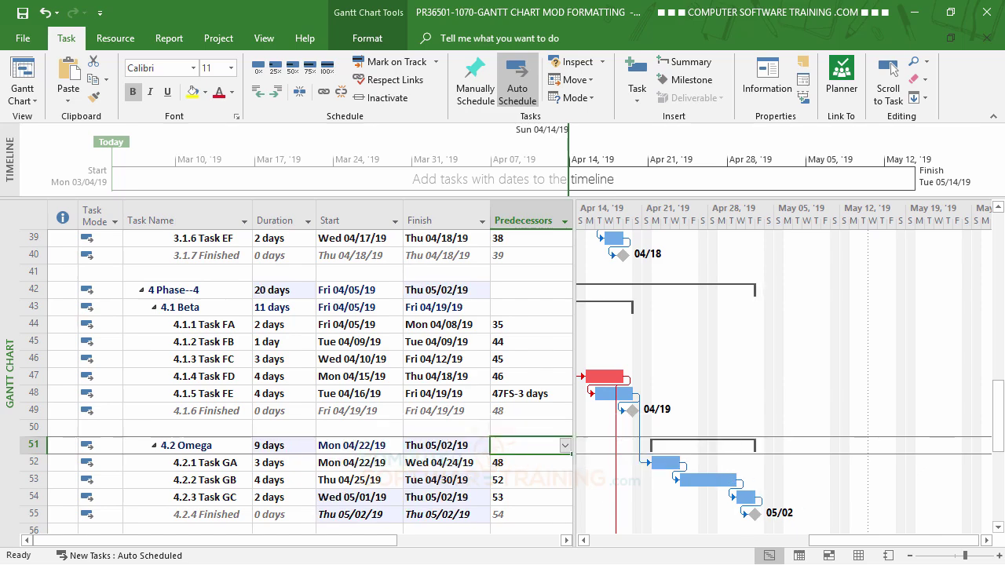